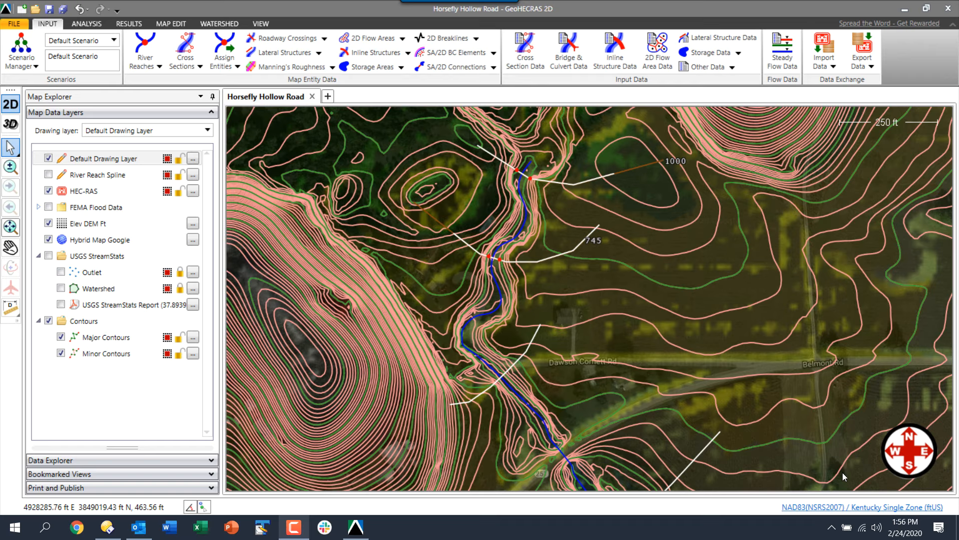
Create a new blank project, Project3, in its own tab
click(327, 98)
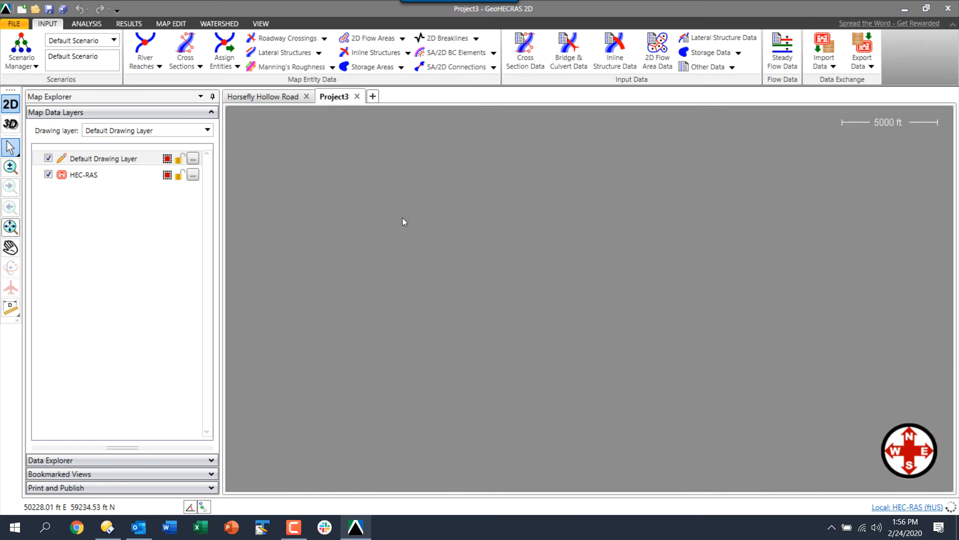
Open Brock Creek.ghr from the _Training Examples\04 - Survey Data Processing folder
click(39, 11)
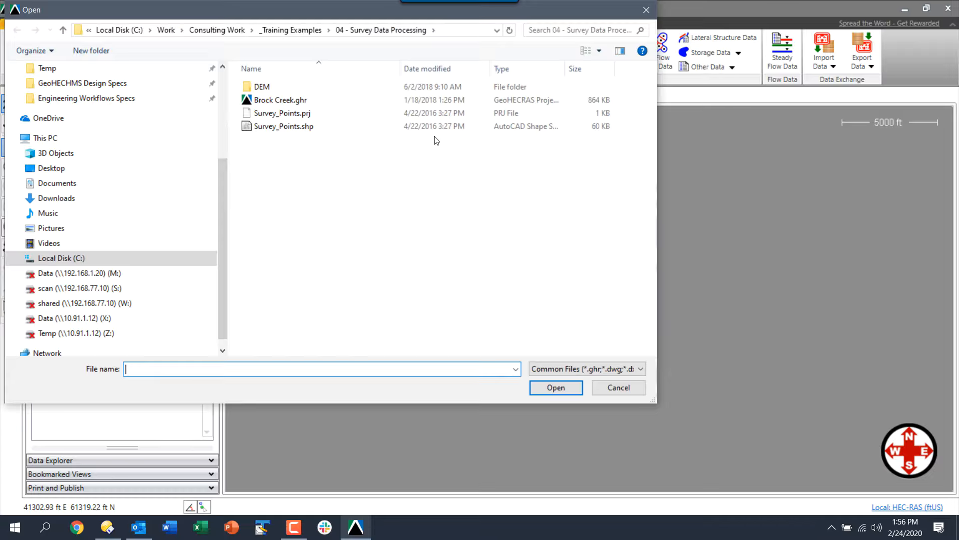
click(296, 32)
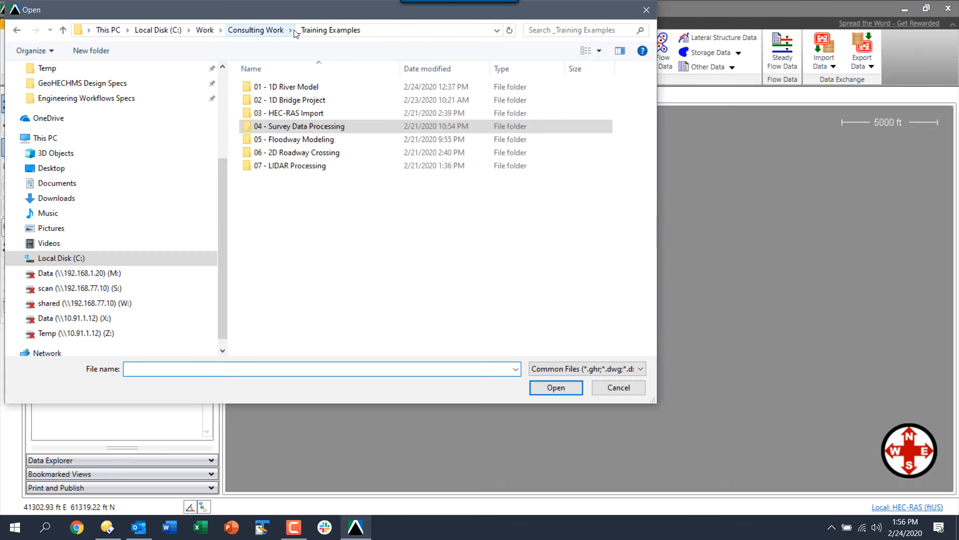
double_click(311, 127)
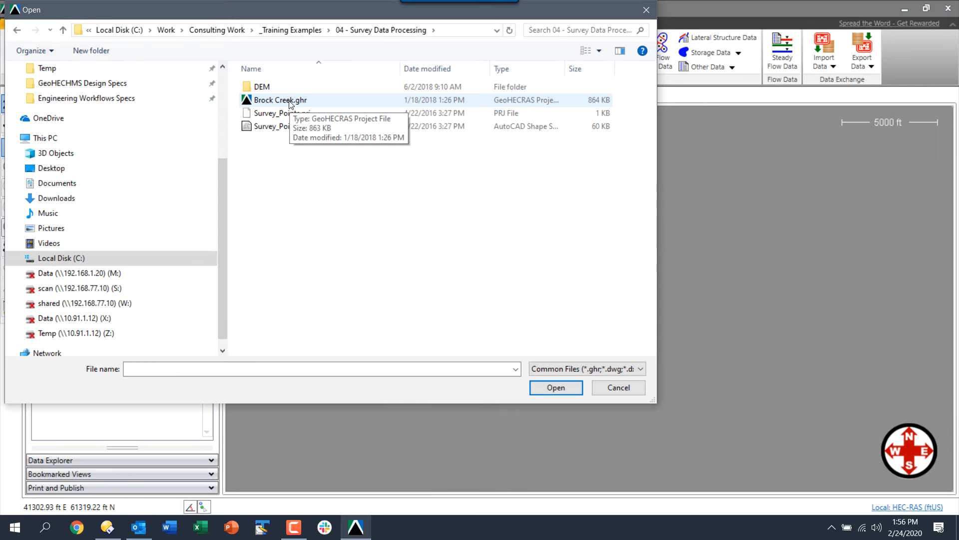
double_click(288, 100)
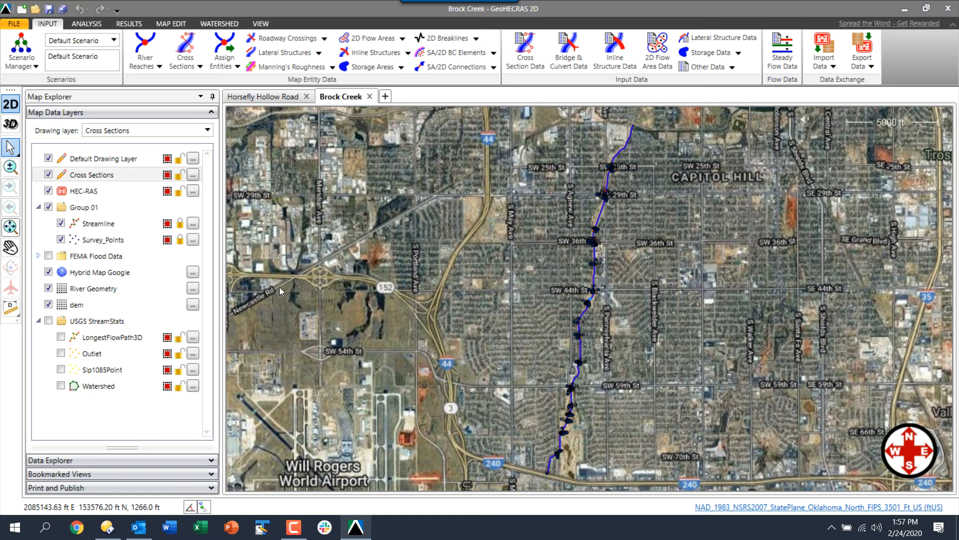
Review the dem layer's properties, then look over the Process LIDAR options under MAP EDIT
click(192, 306)
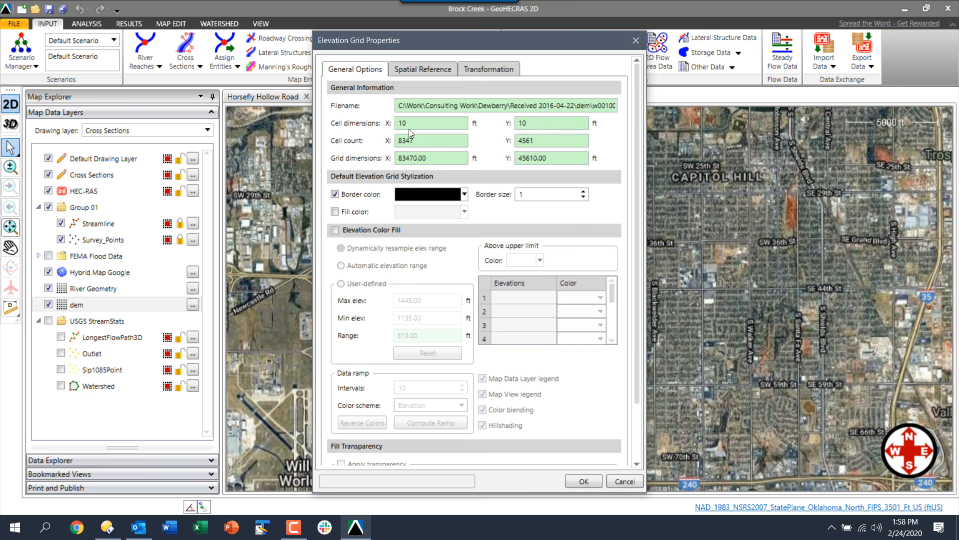
click(636, 42)
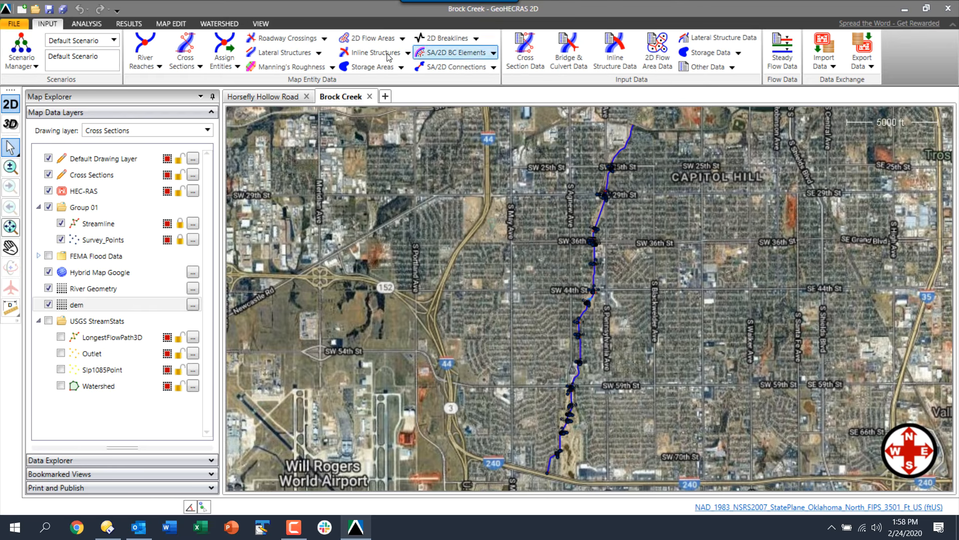
click(168, 25)
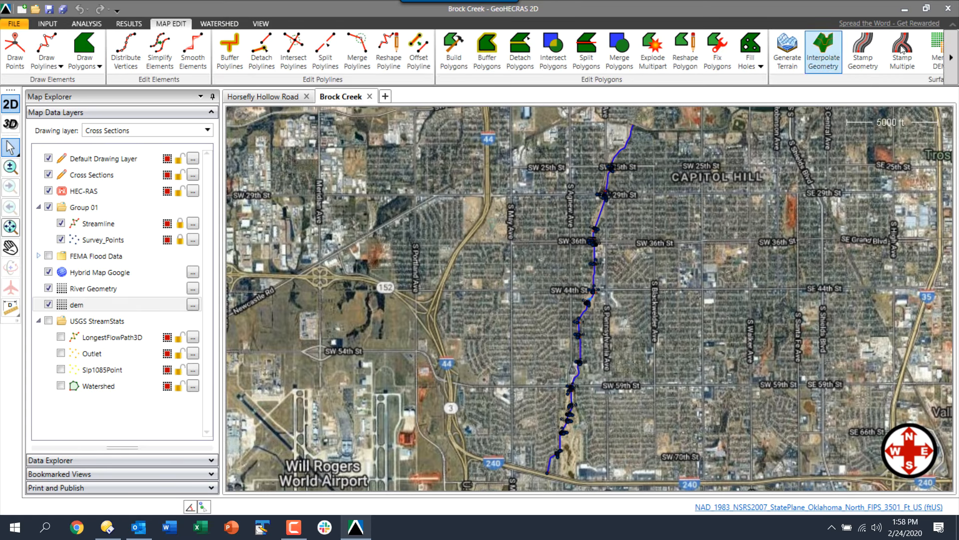
click(951, 58)
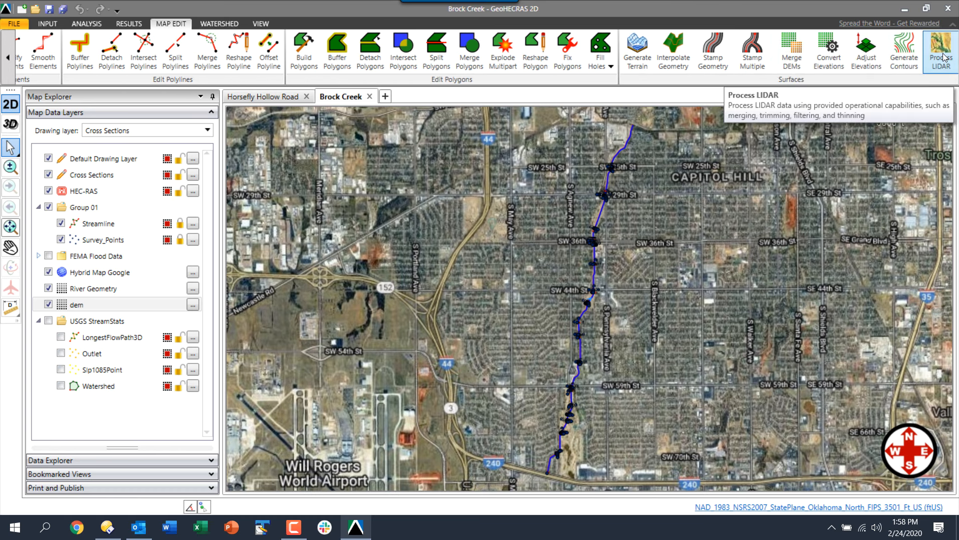
click(942, 56)
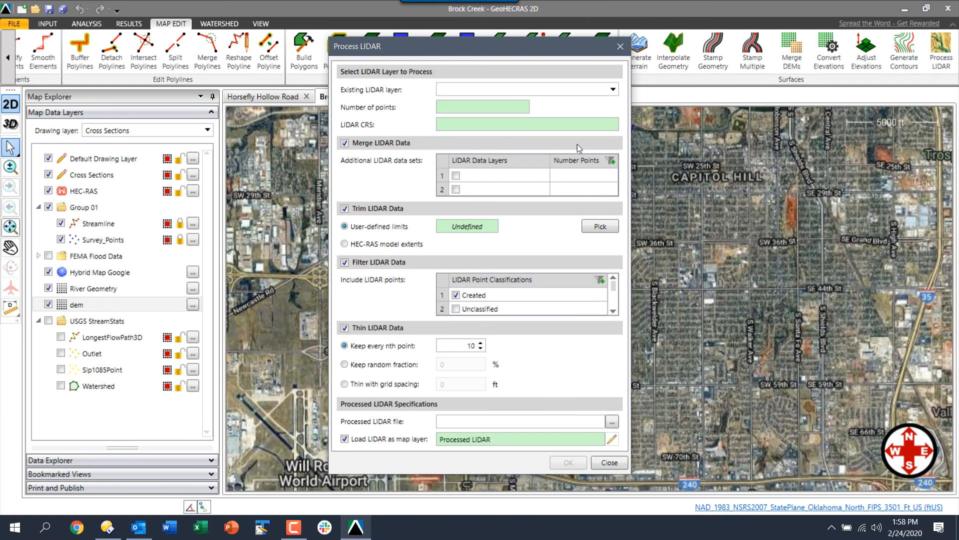
click(620, 46)
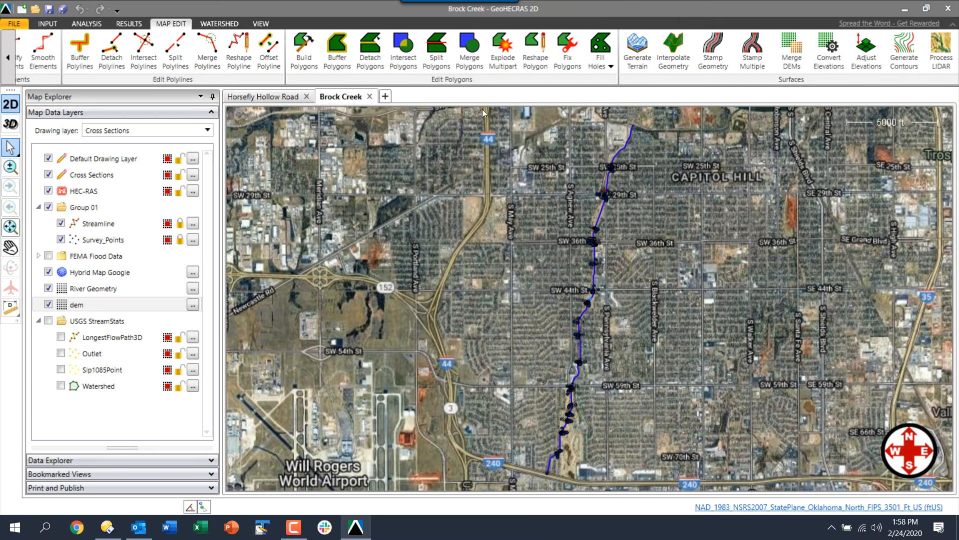
Start Project4 and add 07 - LIDAR Processing\Merged.las as the Merged elevation layer
click(385, 98)
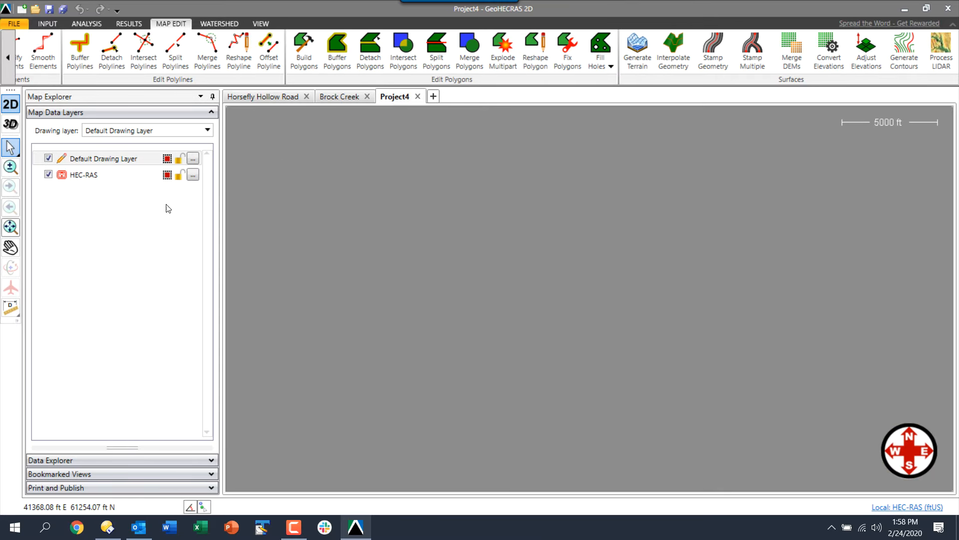
right_click(155, 212)
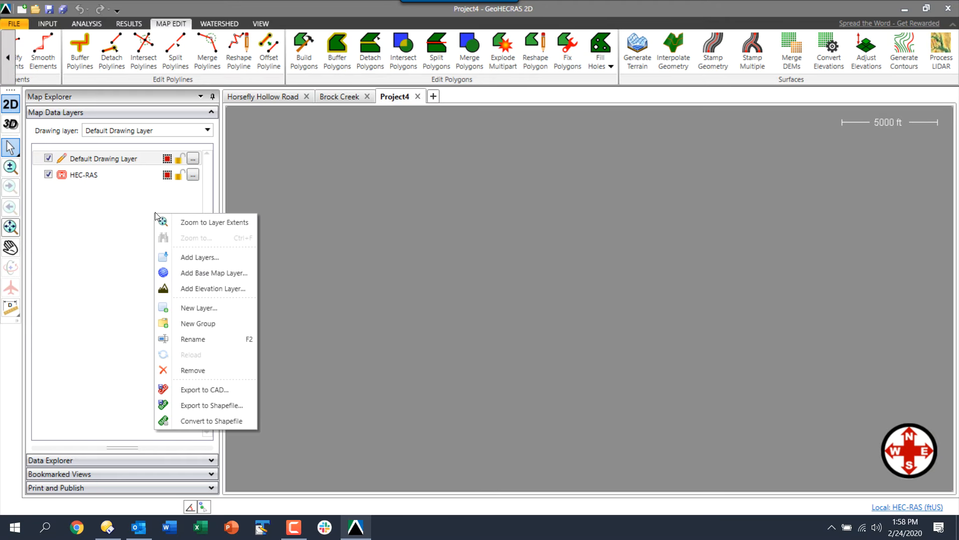
click(198, 288)
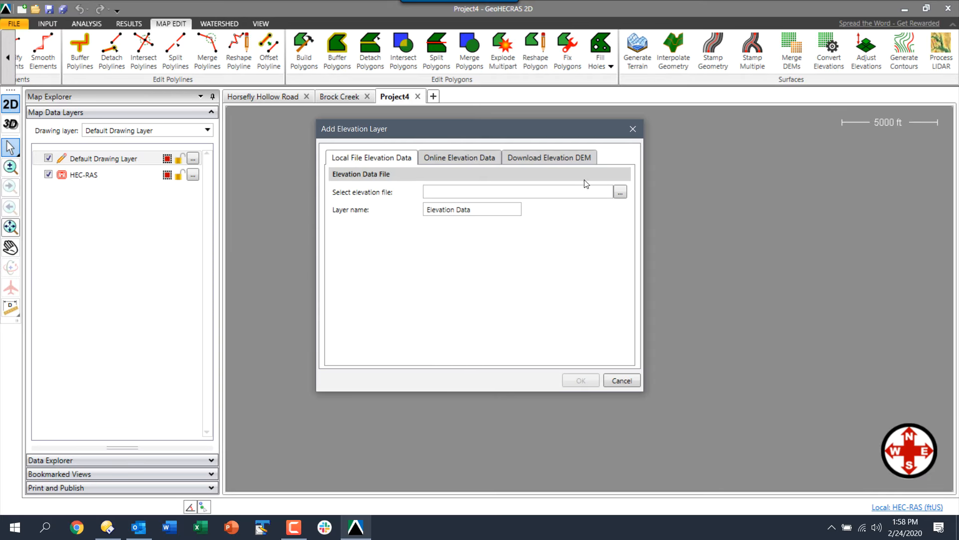
click(620, 192)
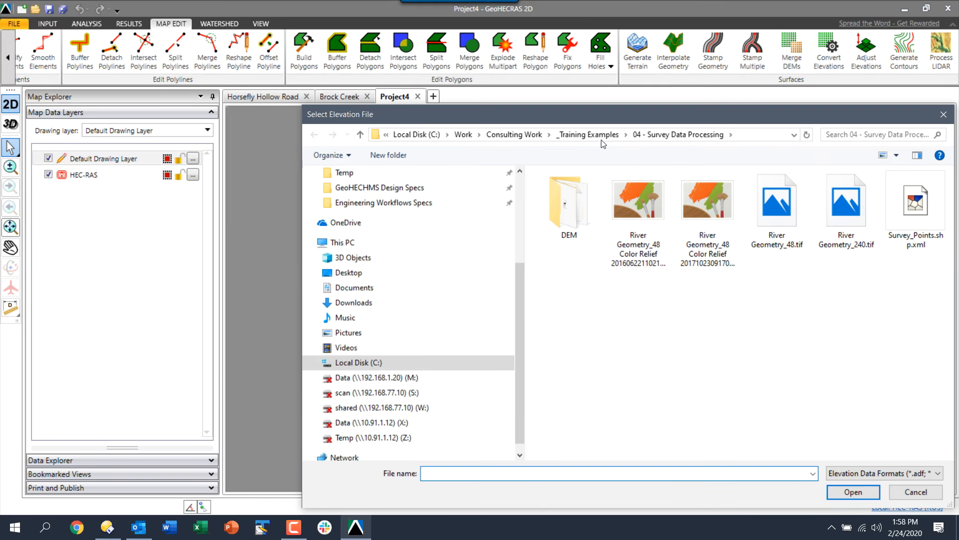
click(612, 136)
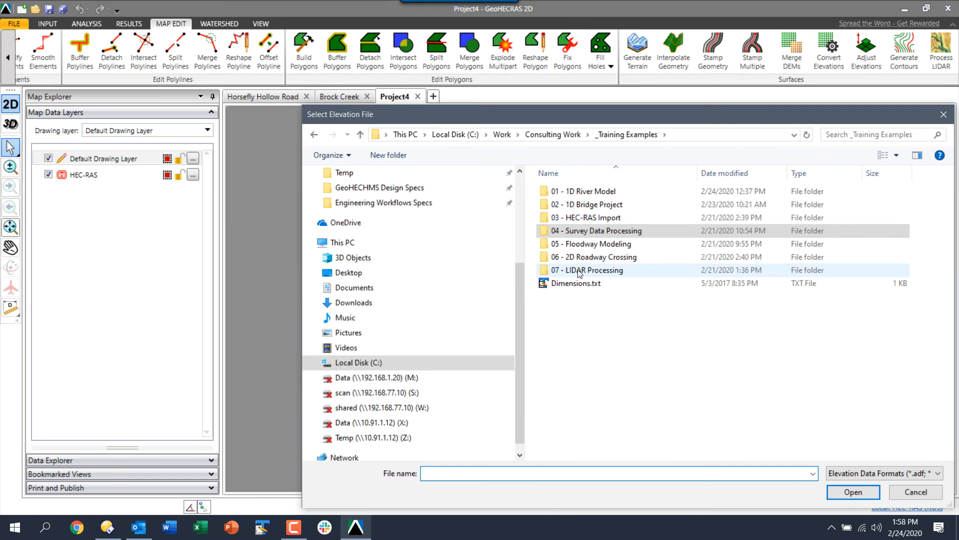
double_click(580, 272)
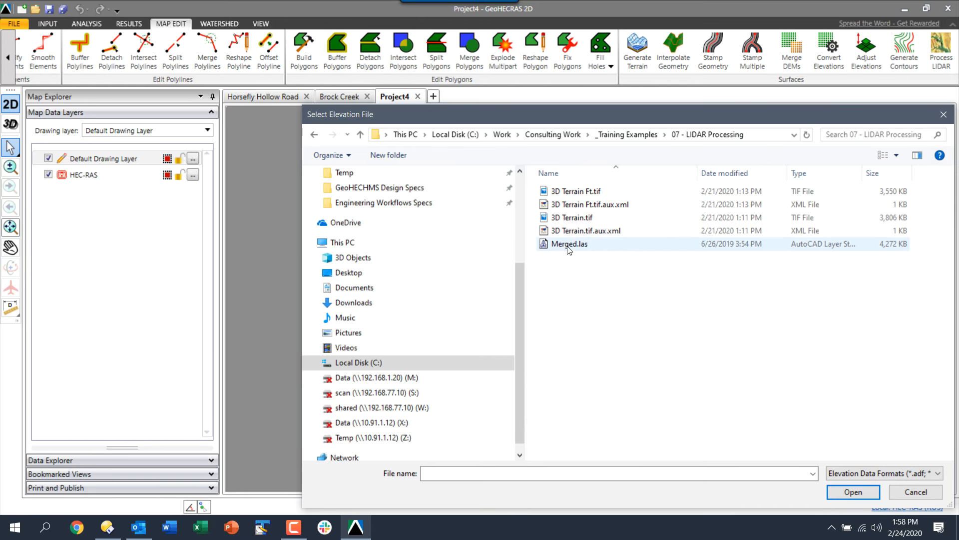
double_click(568, 246)
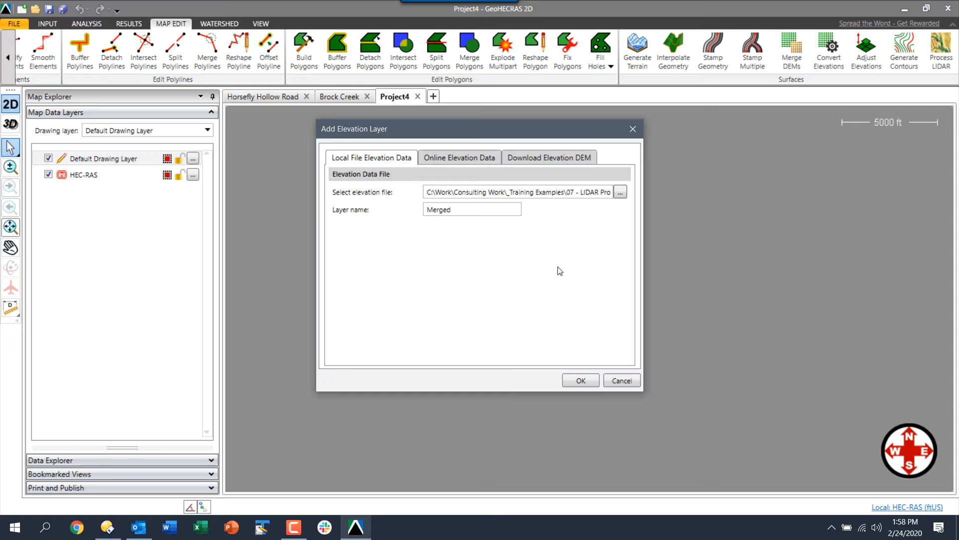
click(580, 380)
scroll(529, 272, down, 15)
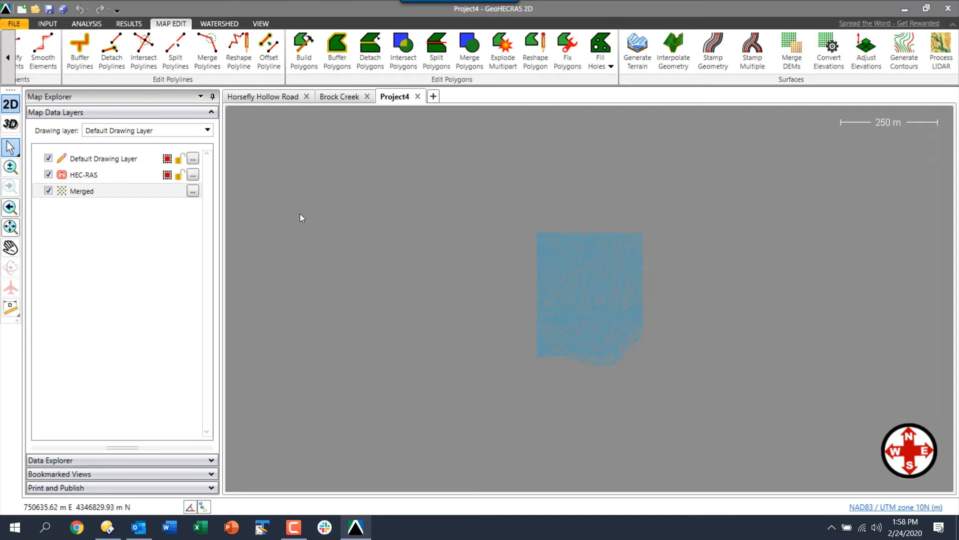
Change Project data units from Metric (SI) to US Units and return to Map View
click(19, 23)
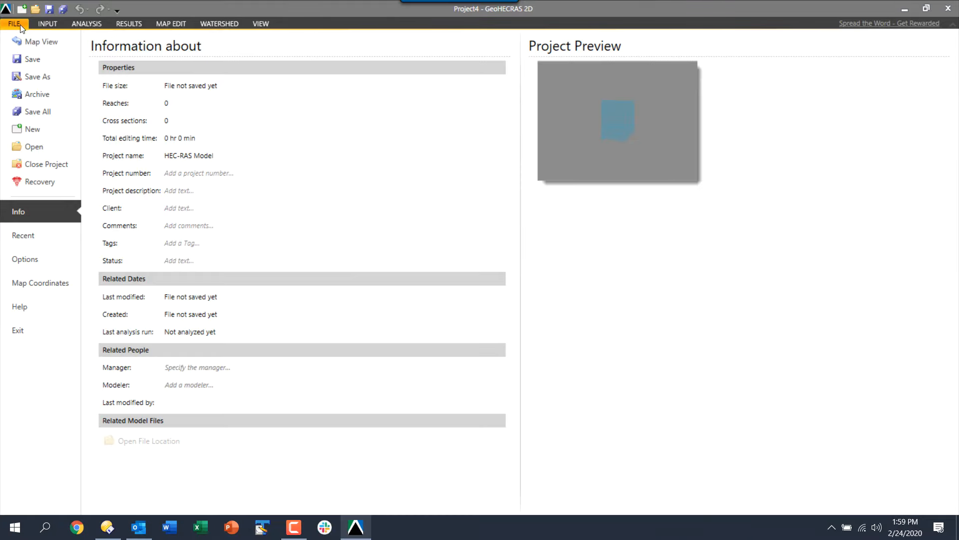
click(29, 261)
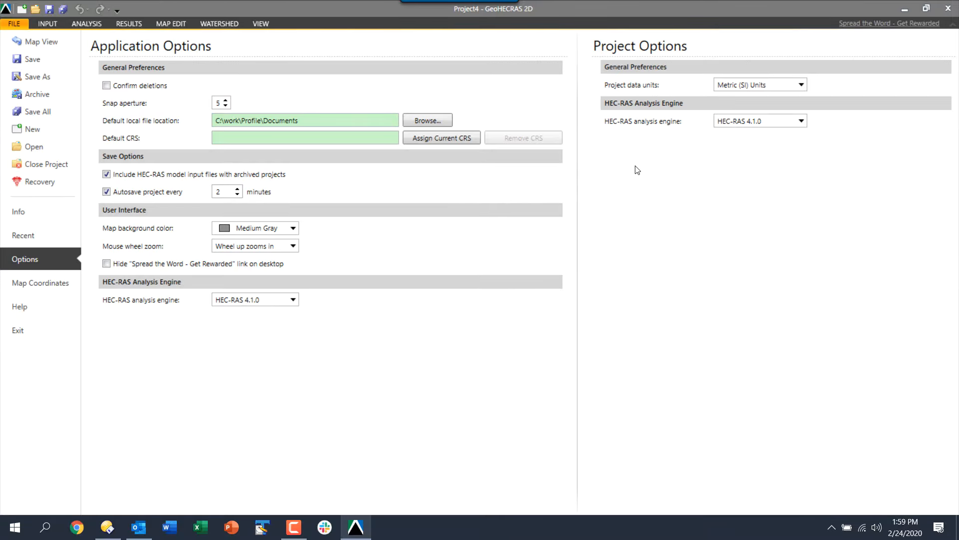
click(761, 88)
click(754, 102)
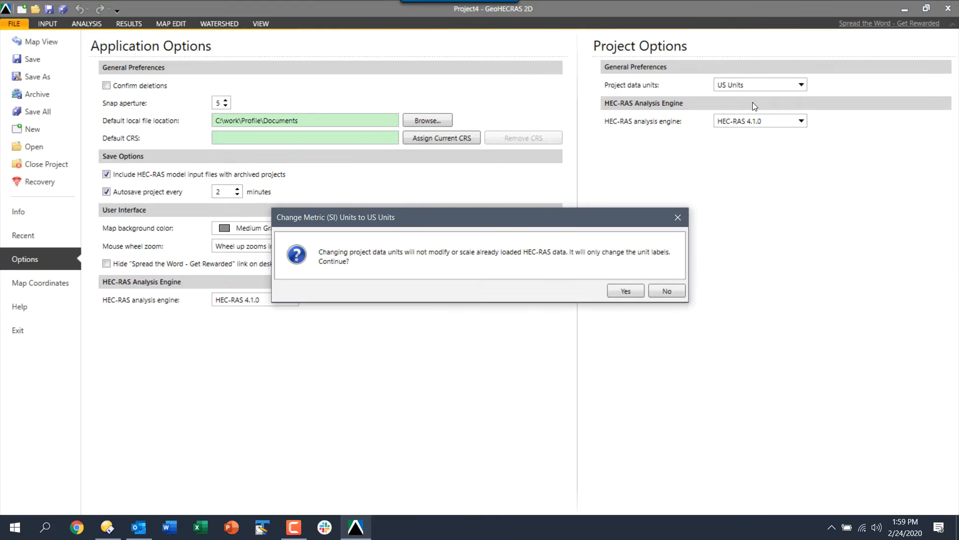
click(639, 292)
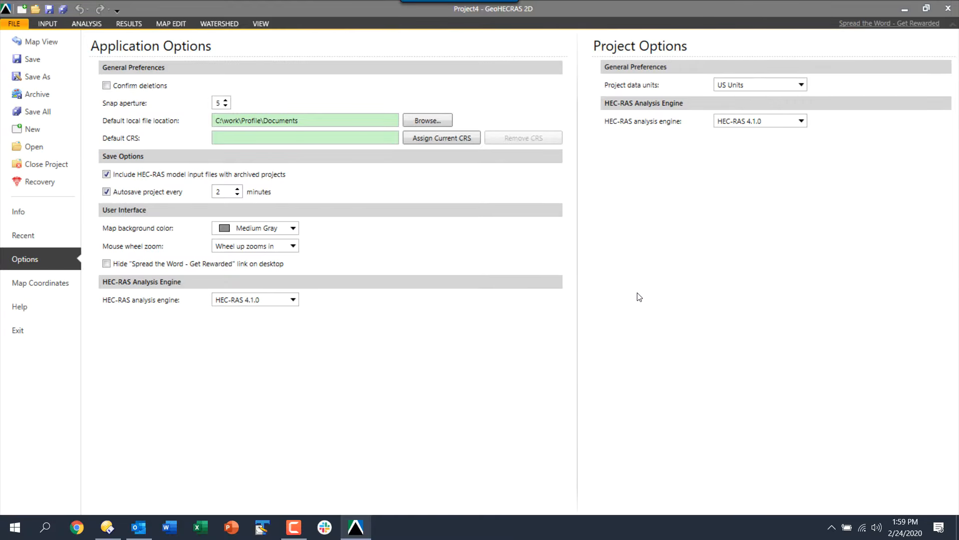
click(26, 40)
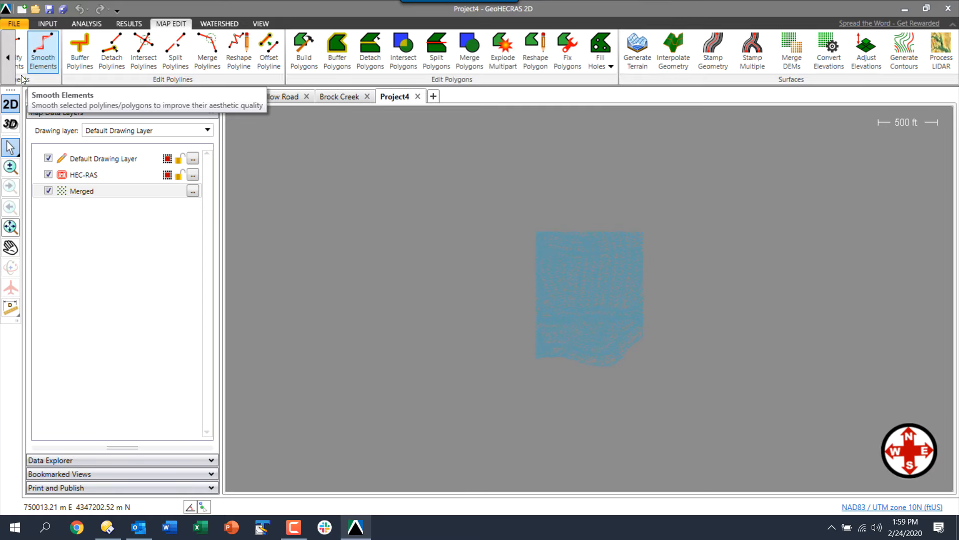
Add Hybrid Map Google as a base map layer
right_click(94, 224)
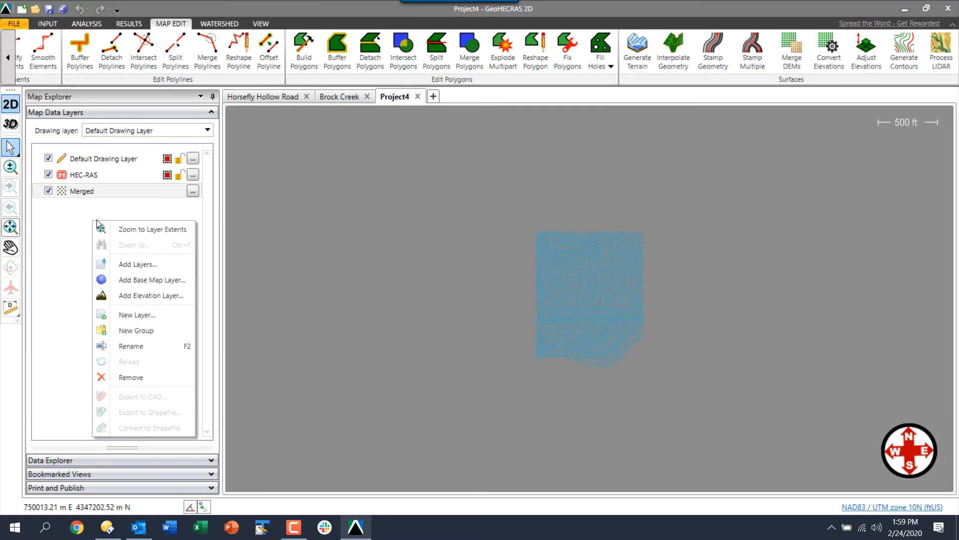
click(153, 281)
click(455, 173)
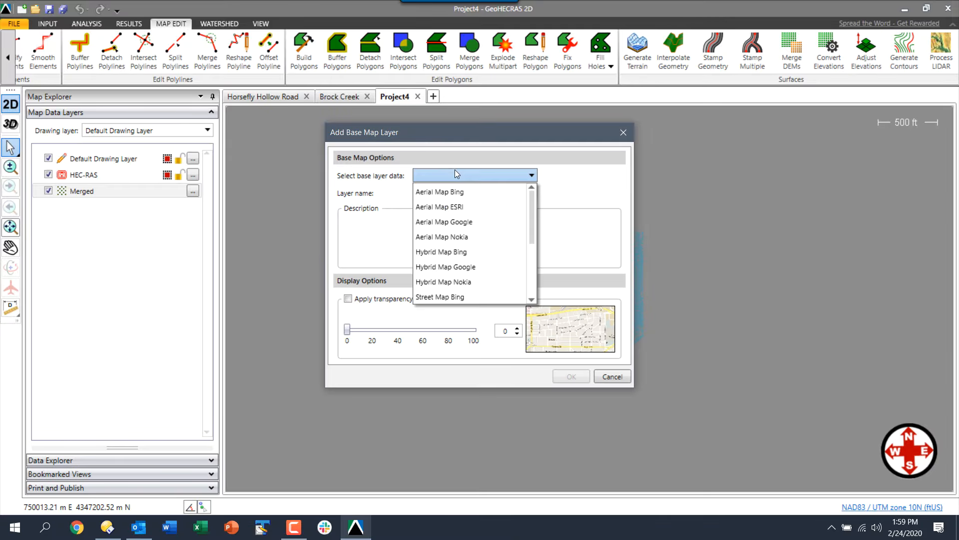
click(447, 268)
click(570, 376)
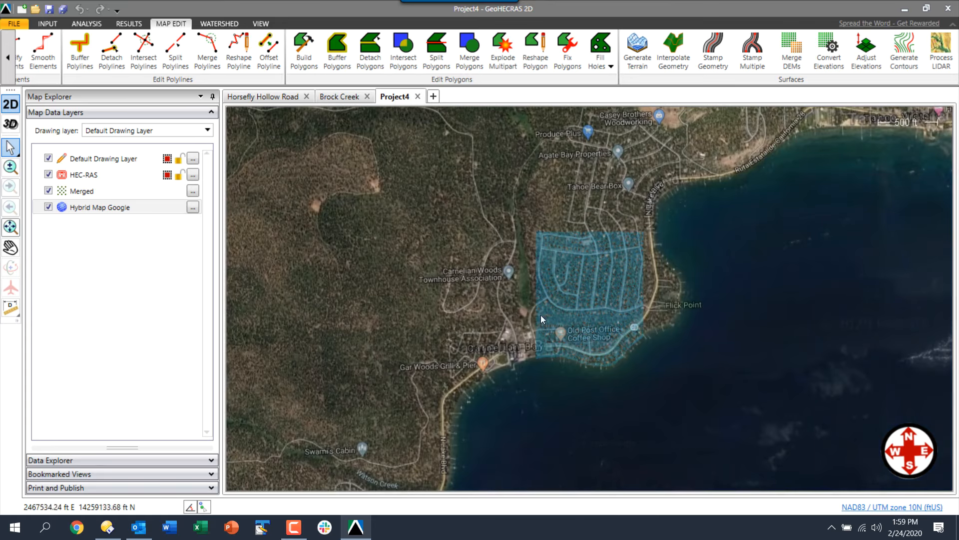
Pan north along Lake Tahoe's west shore and zoom to the Merged layer's extents
scroll(632, 298, up, 1)
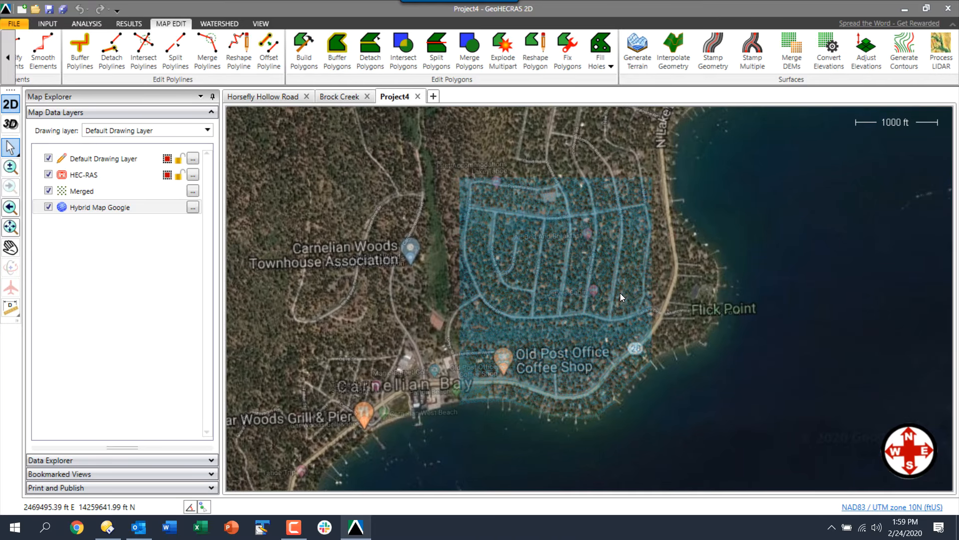
scroll(620, 293, down, 2)
scroll(619, 292, down, 2)
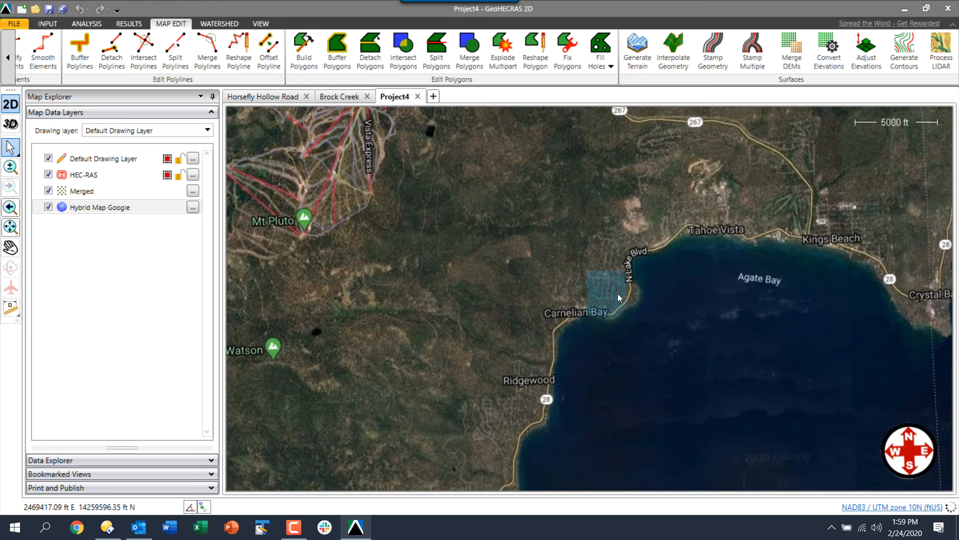
scroll(618, 295, down, 2)
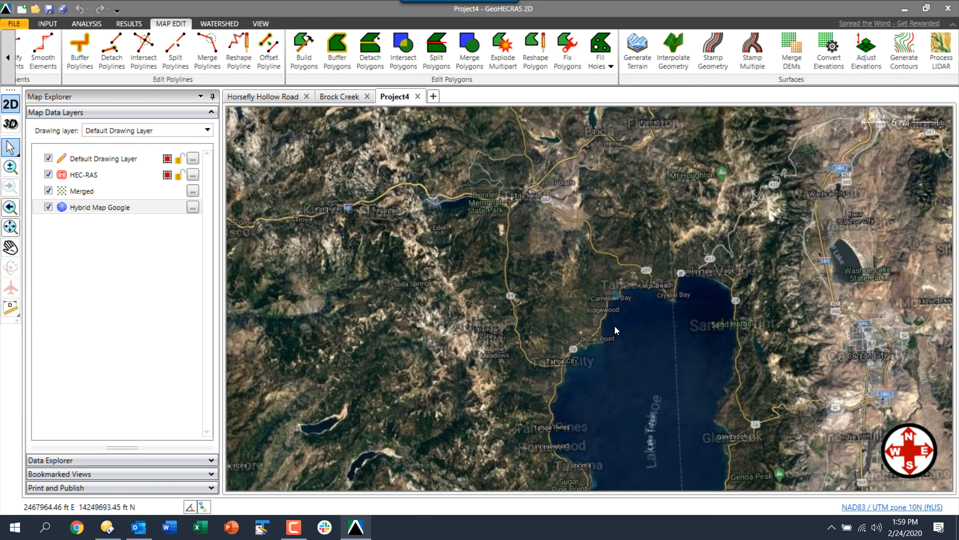
drag(614, 330, 601, 245)
scroll(600, 257, down, 2)
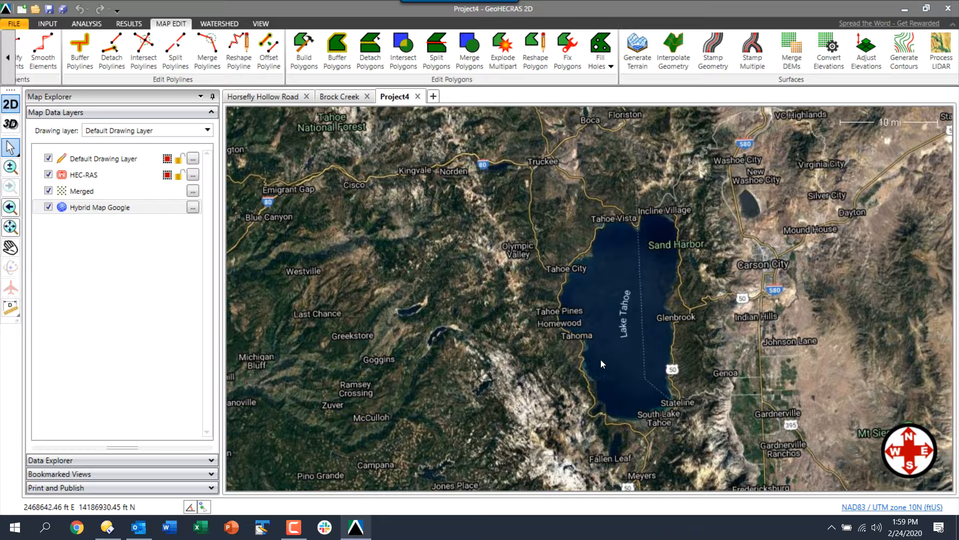
scroll(605, 347, up, 1)
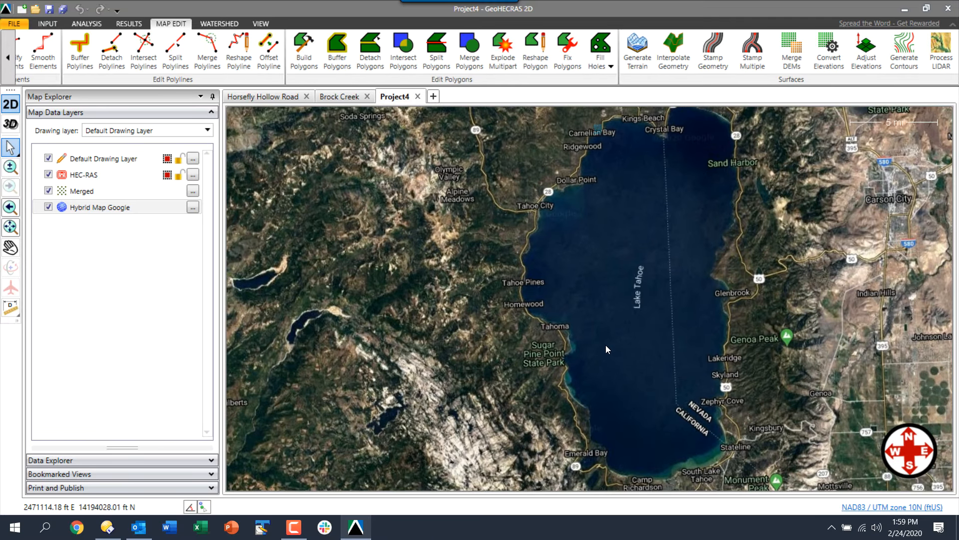
scroll(599, 353, up, 2)
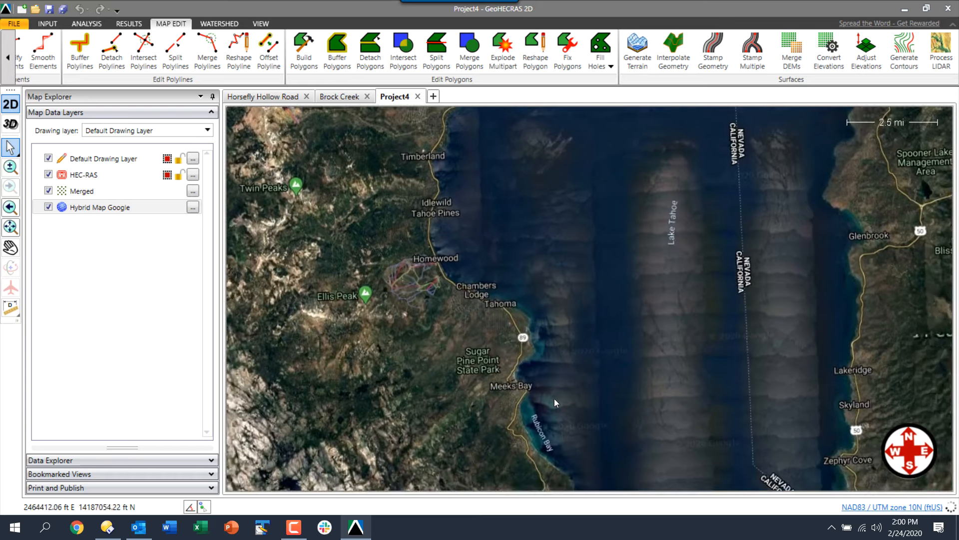
scroll(520, 416, up, 2)
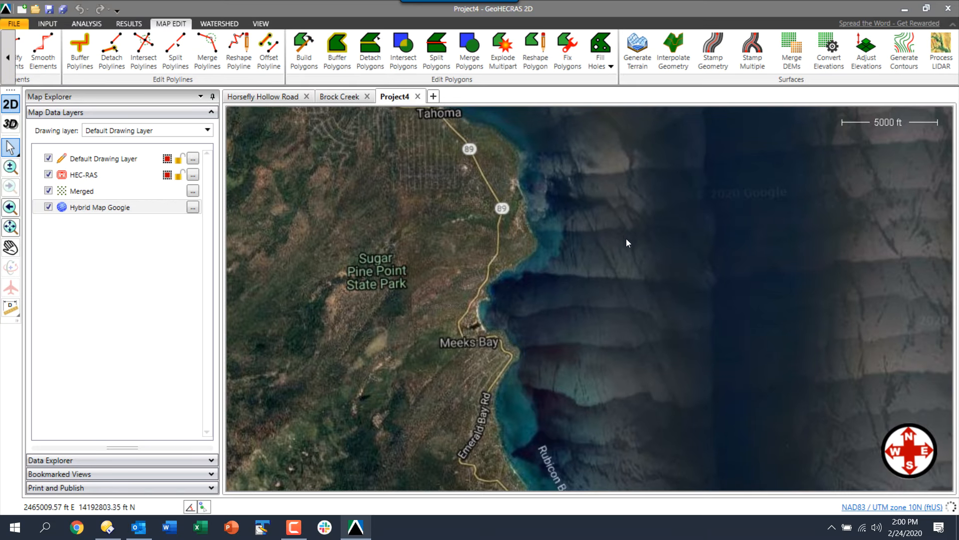
drag(626, 238, 601, 376)
scroll(601, 380, down, 2)
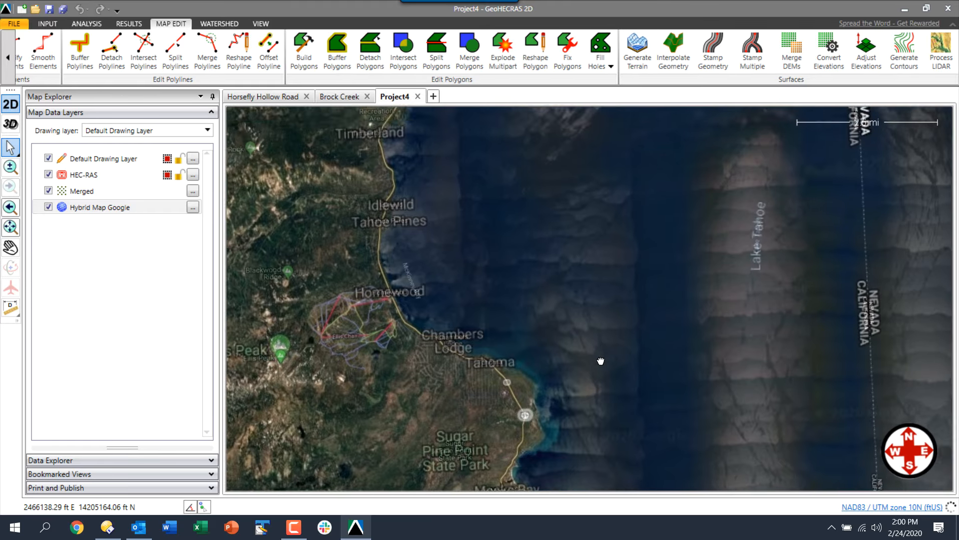
drag(629, 265, 618, 395)
drag(628, 248, 610, 385)
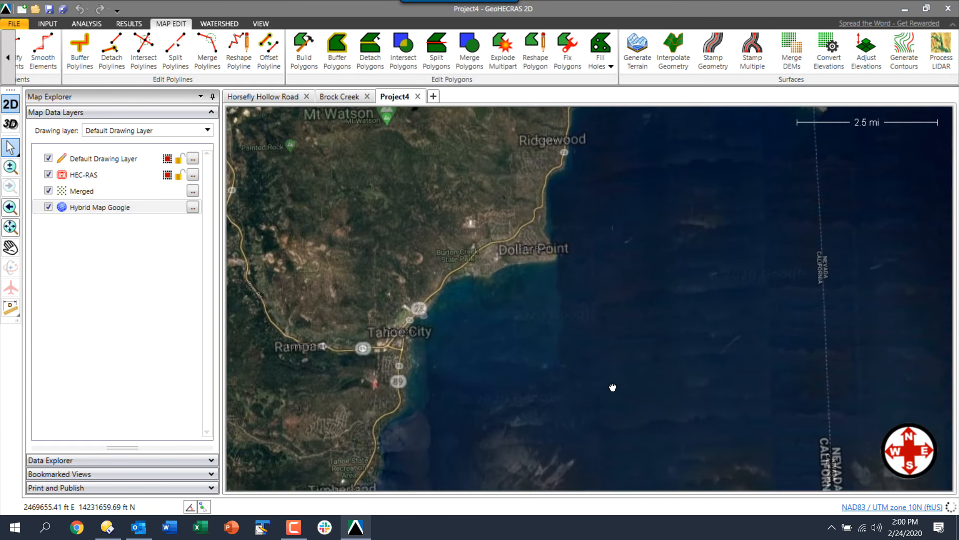
right_click(126, 191)
click(169, 198)
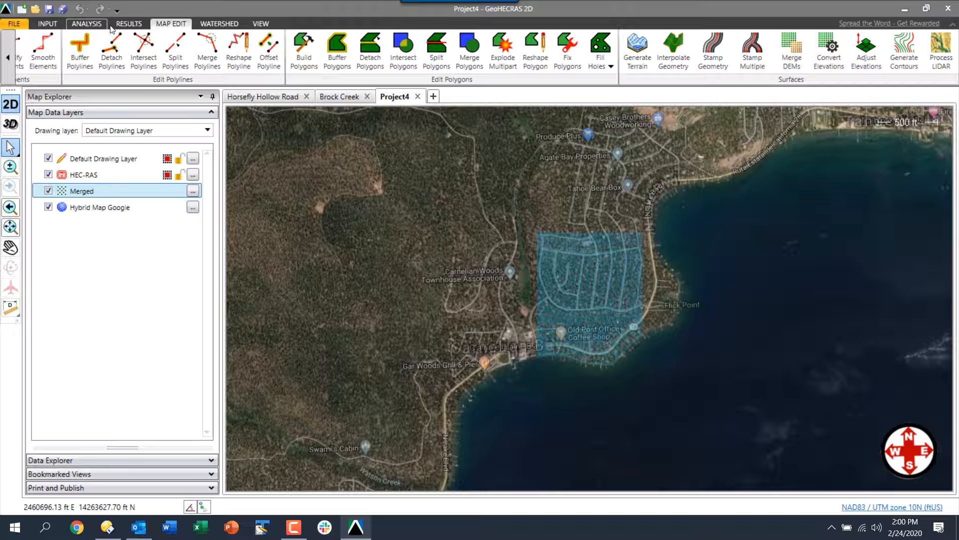
Launch Generate Terrain and save the project as Project4.ghr in _Training Examples\07 - LIDAR Processing
click(631, 45)
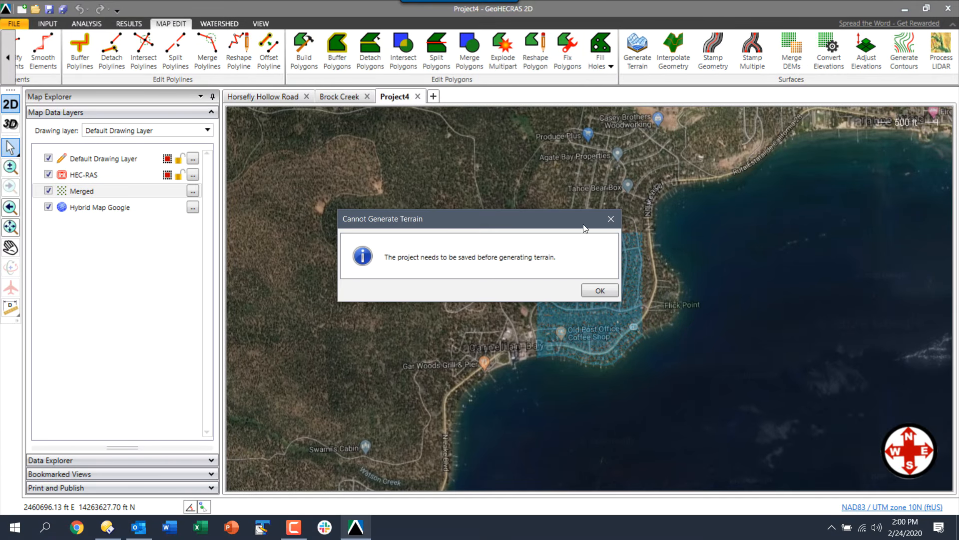
click(595, 290)
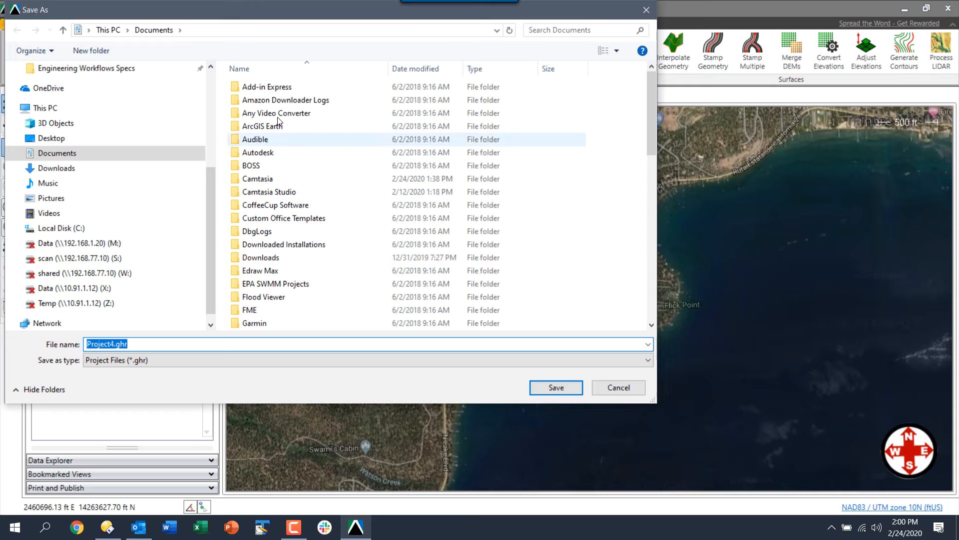
scroll(208, 79, up, 4)
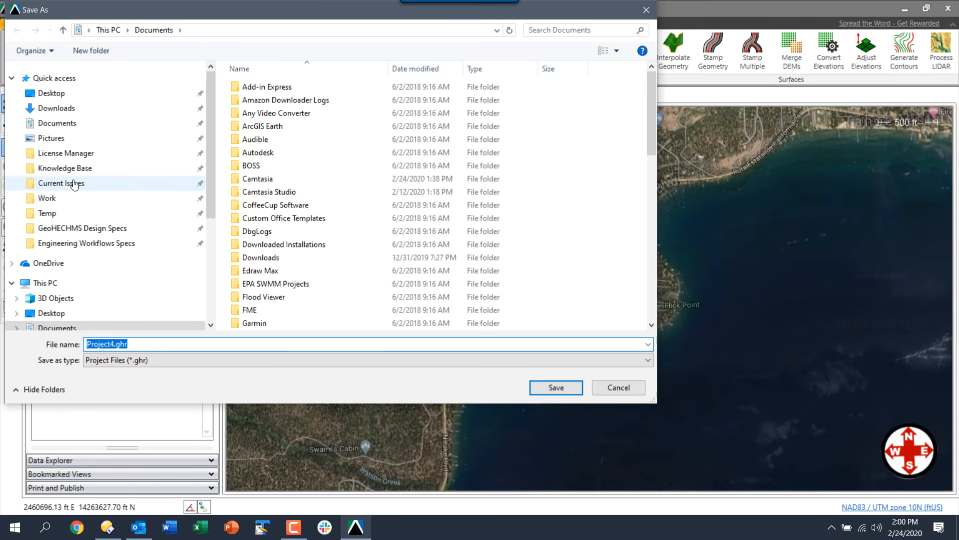
click(50, 198)
click(258, 102)
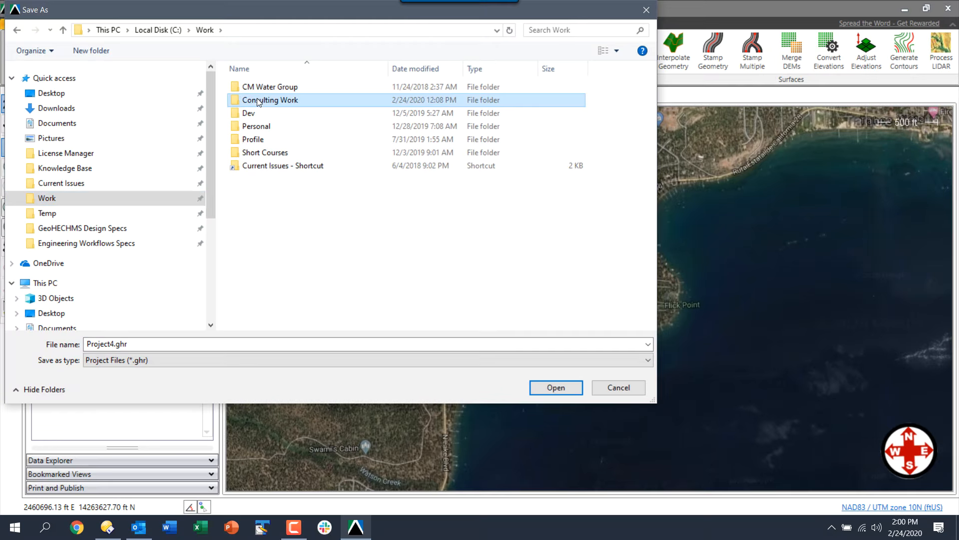
double_click(259, 102)
double_click(258, 114)
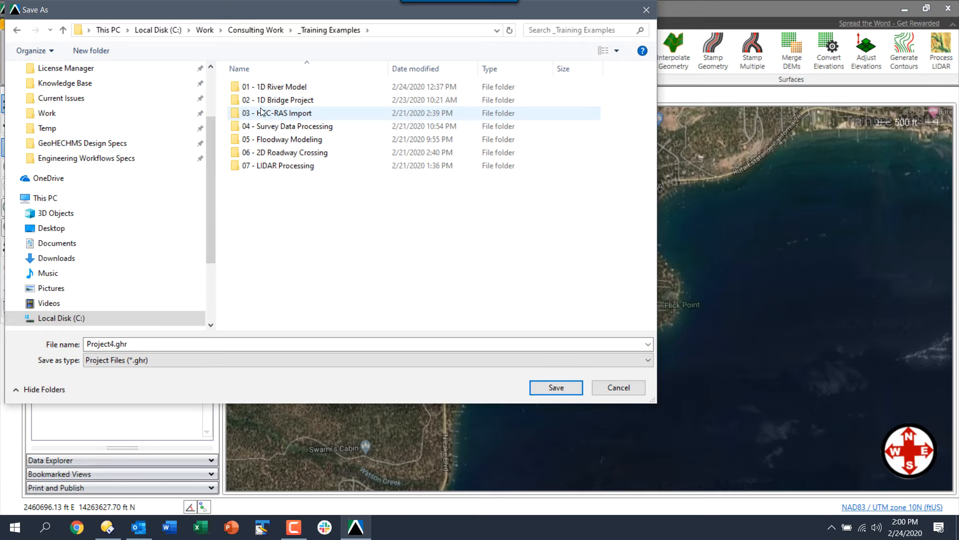
double_click(261, 165)
double_click(145, 342)
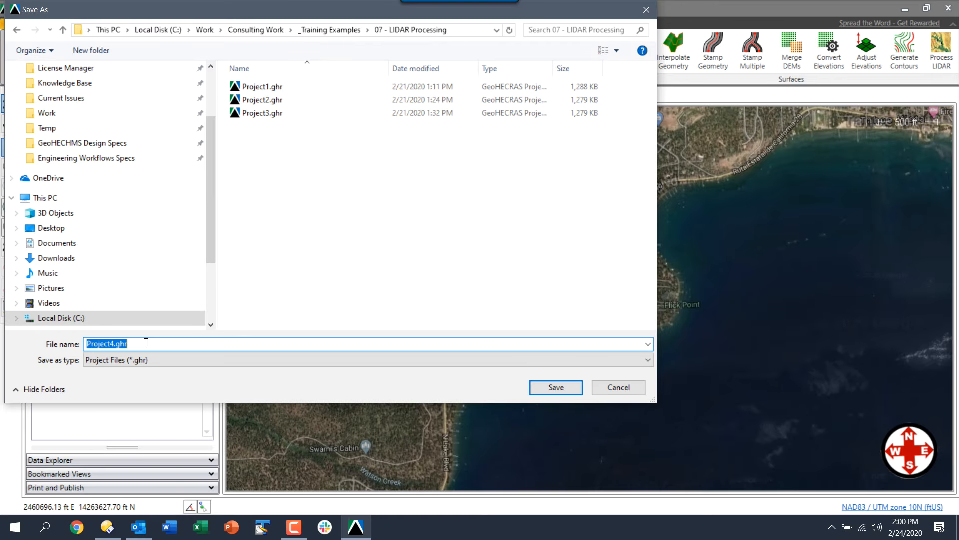
click(561, 389)
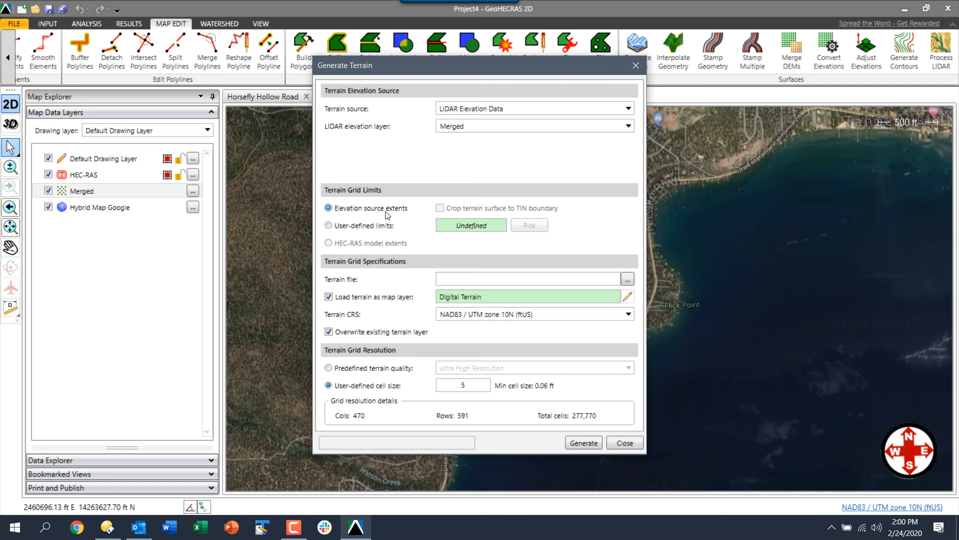
Set the terrain output file to 3D Terrain.tif, replacing the existing file
click(629, 279)
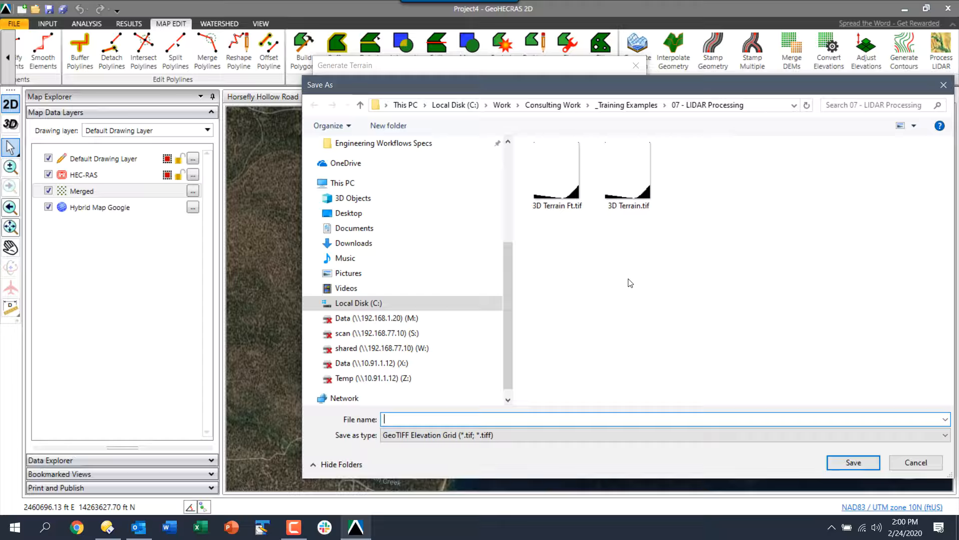
click(623, 209)
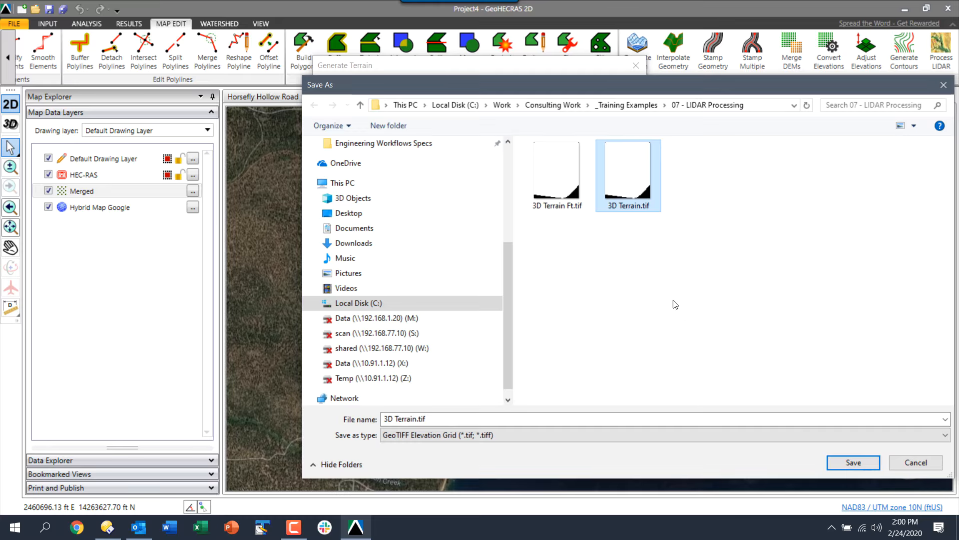
click(837, 464)
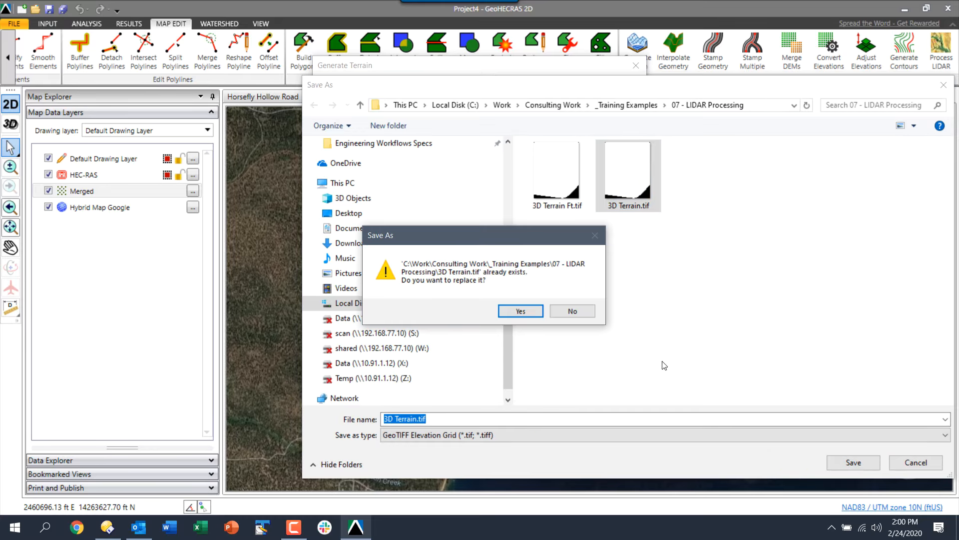
click(520, 311)
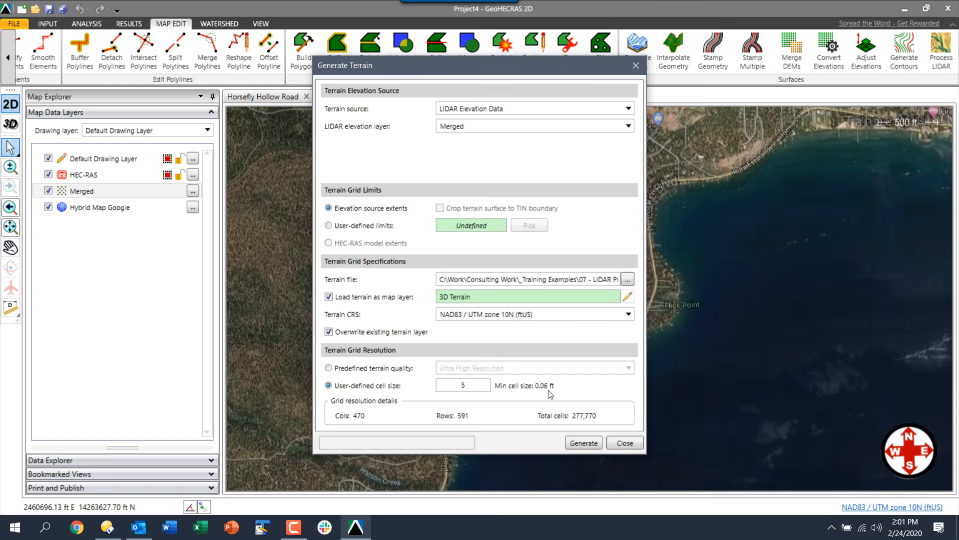
Set the user-defined cell size to 1 and generate the terrain grid
double_click(465, 386)
text(1)
key(Tab)
click(580, 445)
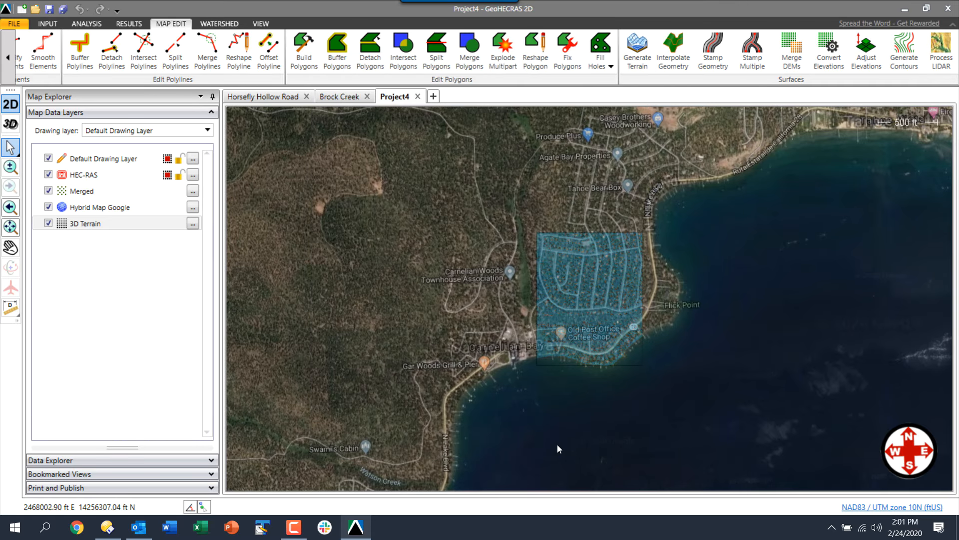
Hide the Merged layer and turn on Elevation Color Fill for 3D Terrain
click(48, 190)
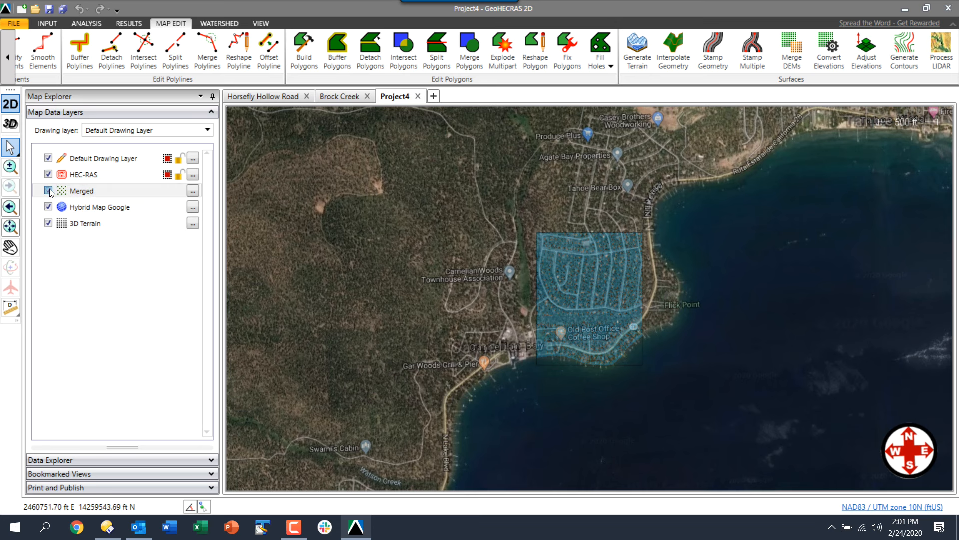
click(193, 223)
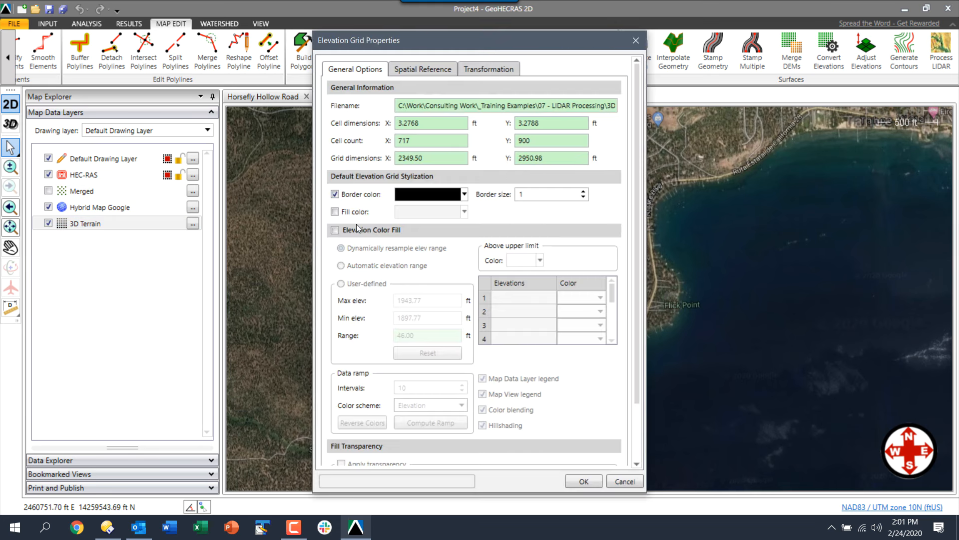
click(356, 229)
click(580, 481)
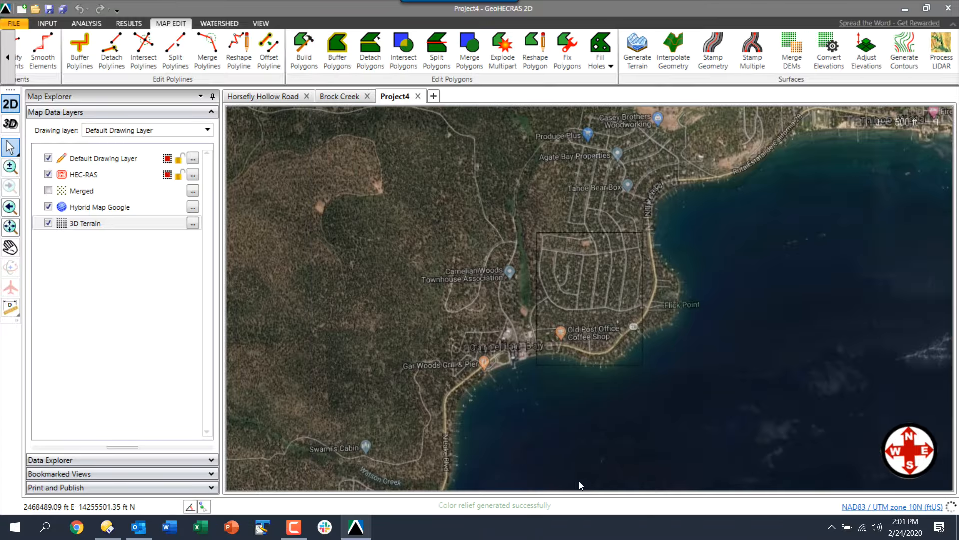
Move 3D Terrain above Hybrid Map Google and zoom in on the relief
click(78, 225)
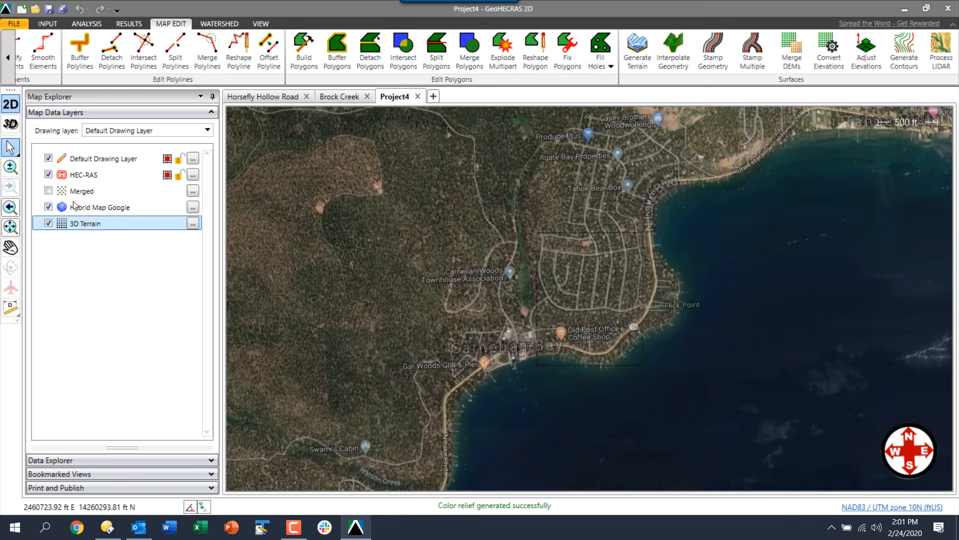
drag(74, 202, 73, 199)
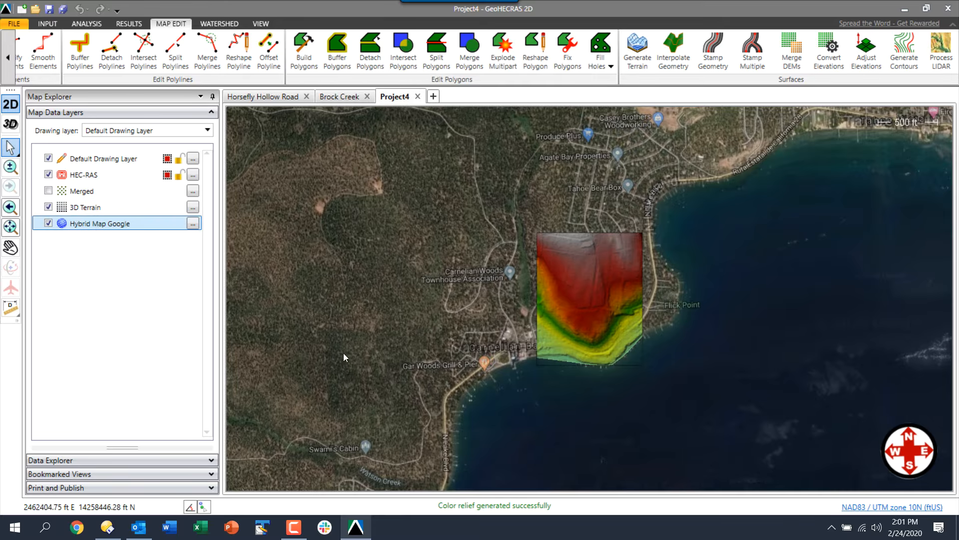
scroll(617, 322, up, 1)
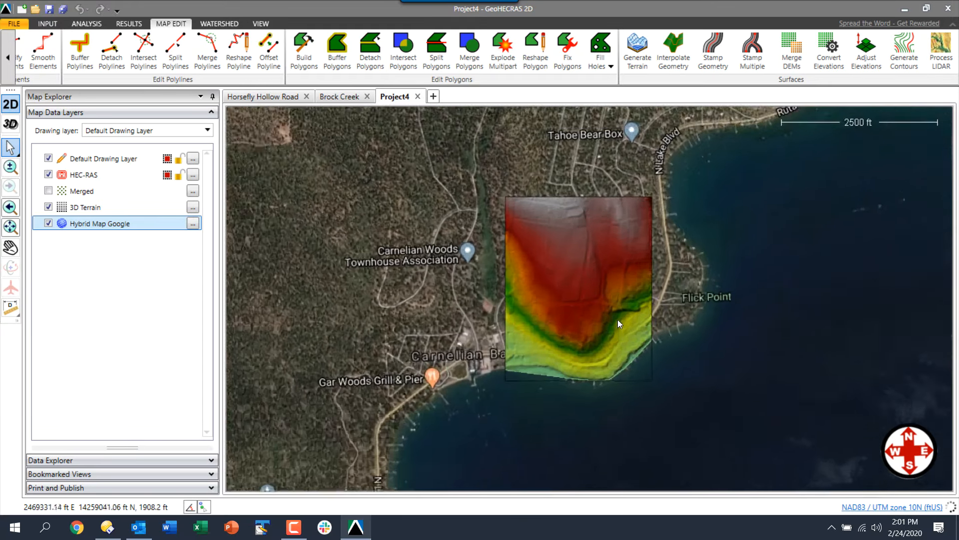
scroll(616, 317, up, 2)
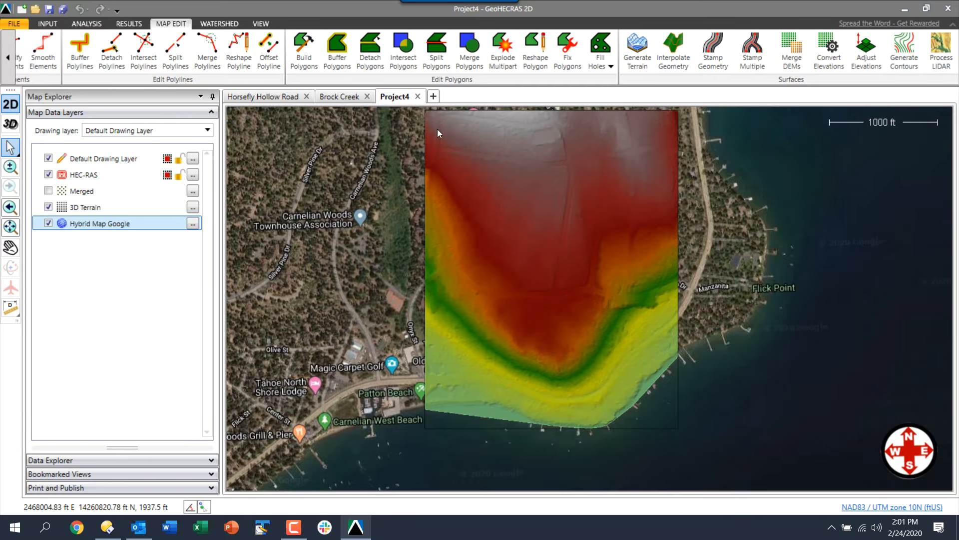
Generate contours at a 1 ft minor interval within the terrain surface limits, then zoom into the channel
click(904, 50)
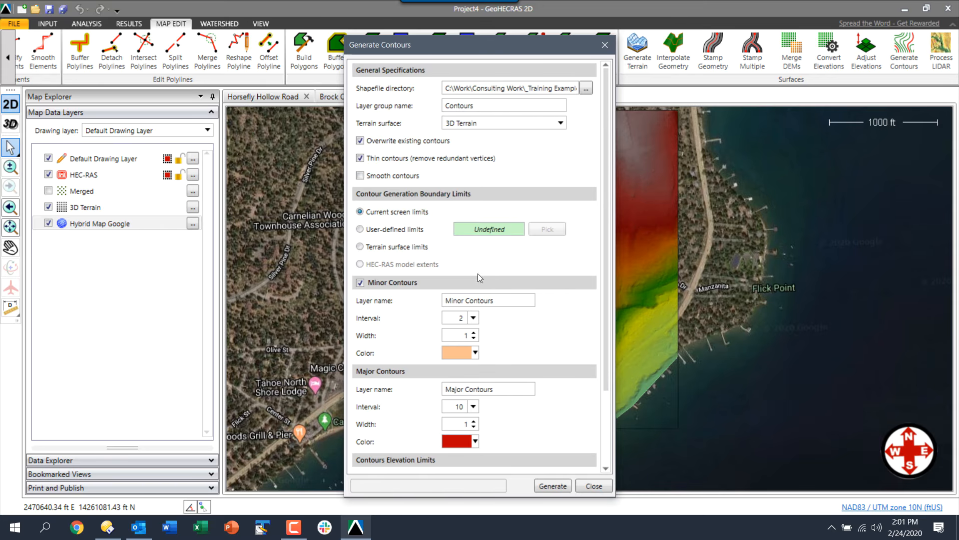
click(473, 318)
click(466, 336)
drag(607, 381, 610, 451)
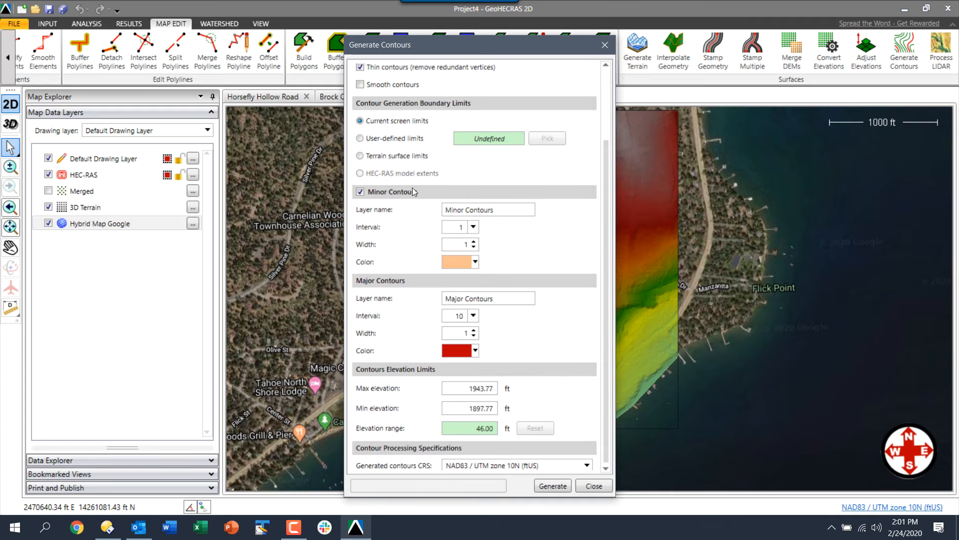
click(391, 155)
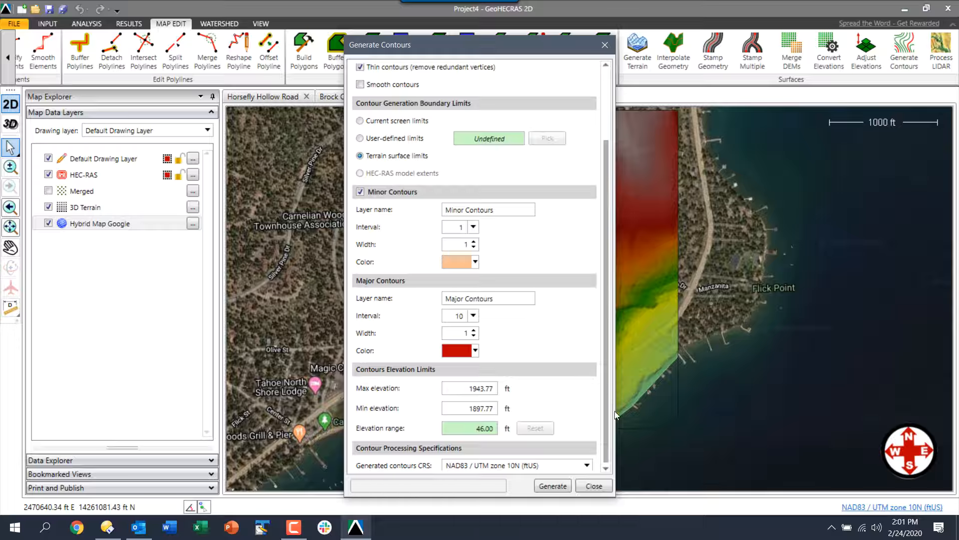
drag(607, 427, 609, 455)
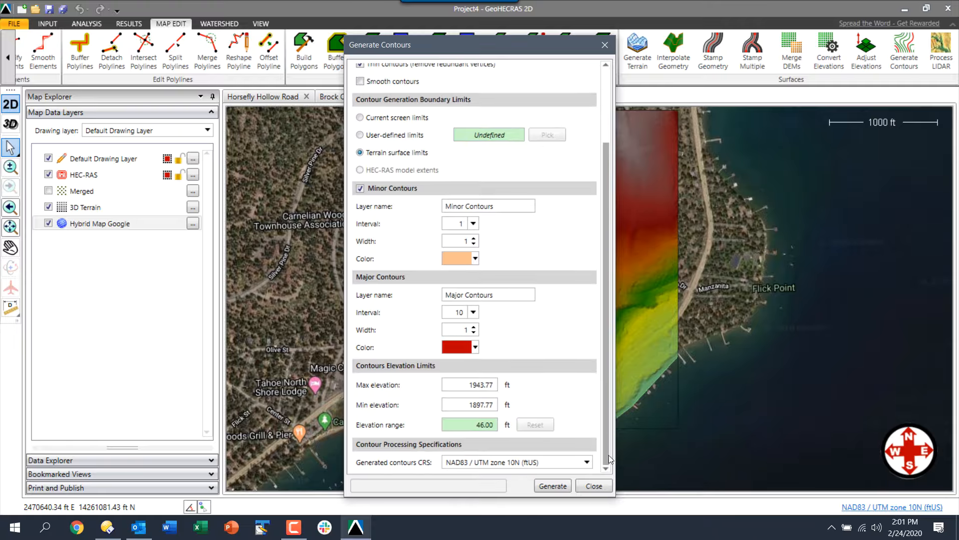
click(547, 487)
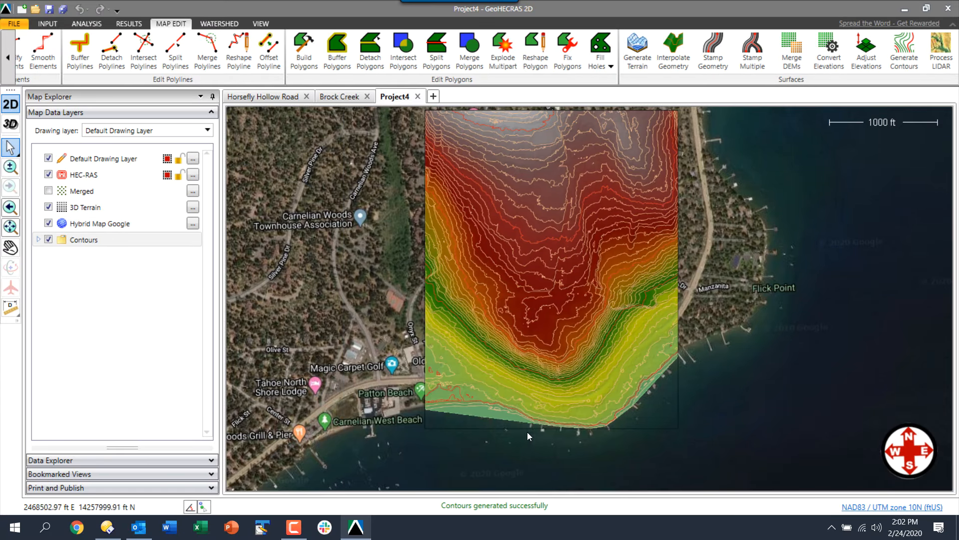
scroll(564, 222, up, 1)
scroll(530, 201, up, 3)
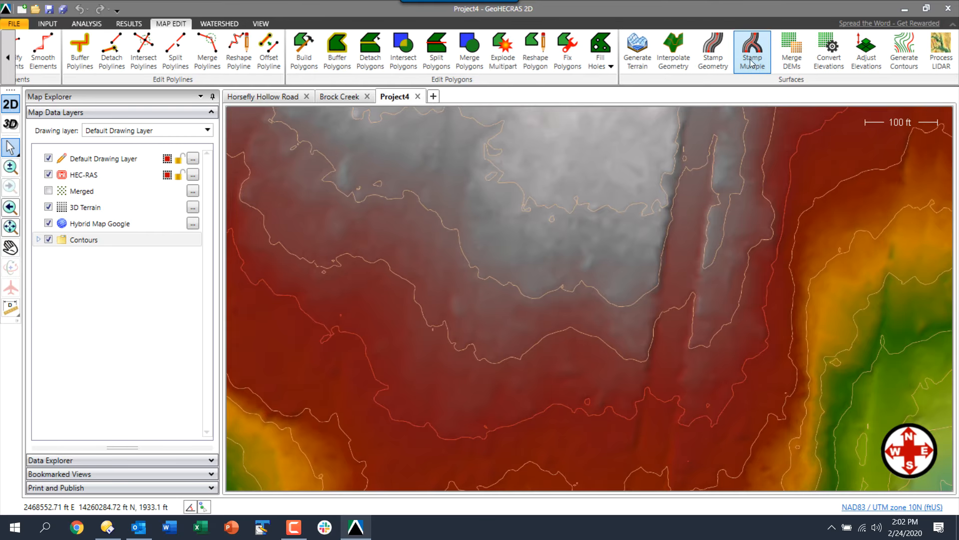
Regenerate the contours with Thin contours and Smooth contours both unchecked
click(904, 53)
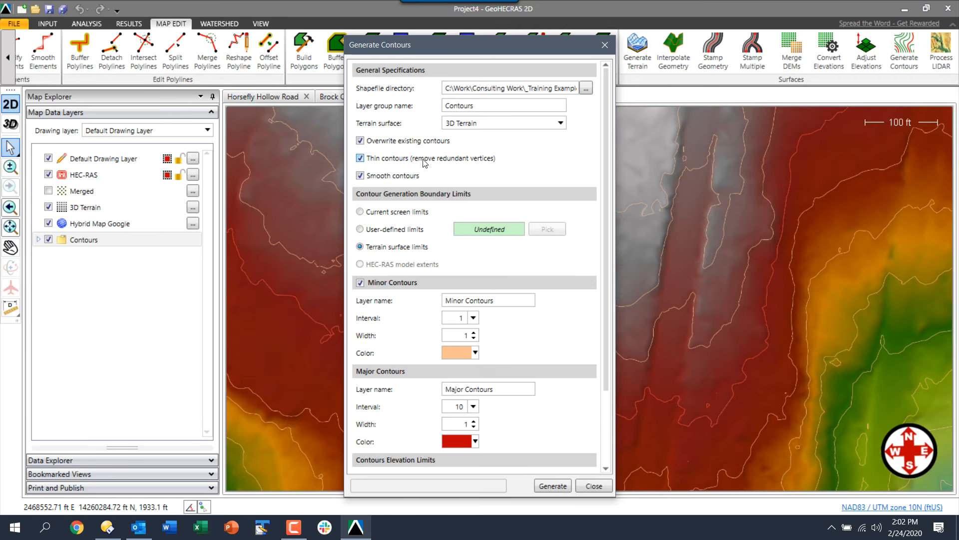
click(368, 162)
click(359, 177)
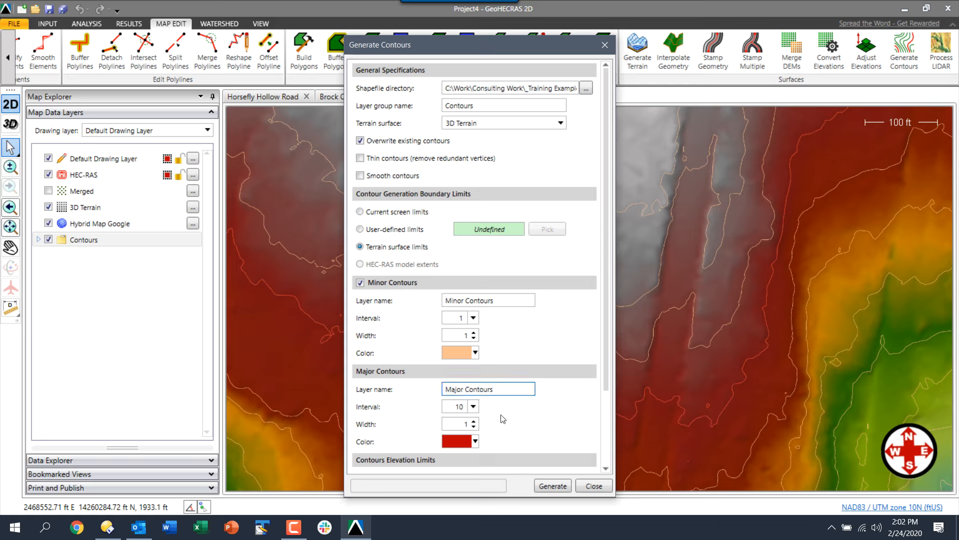
click(560, 488)
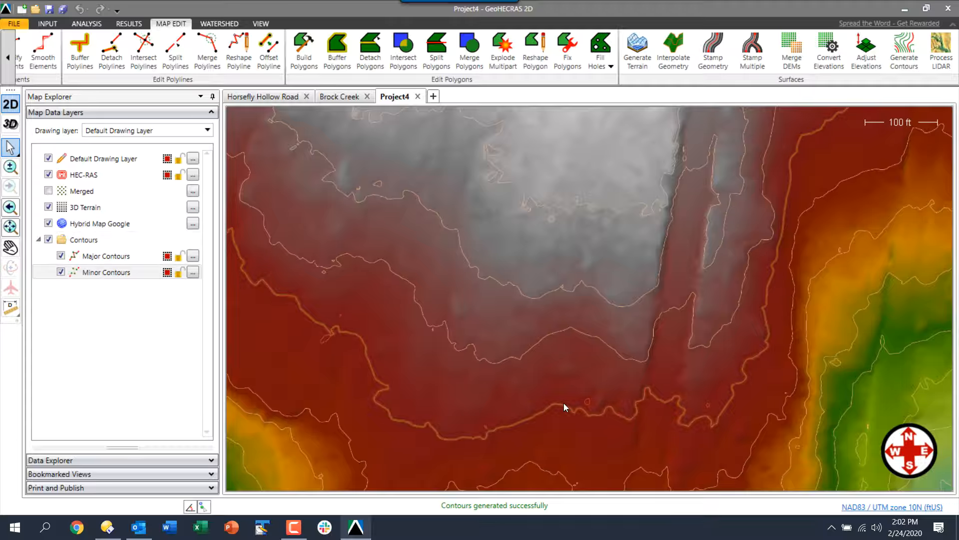
Select a major contour, cancel Smooth Elements without applying, and reopen Generate Contours
double_click(563, 402)
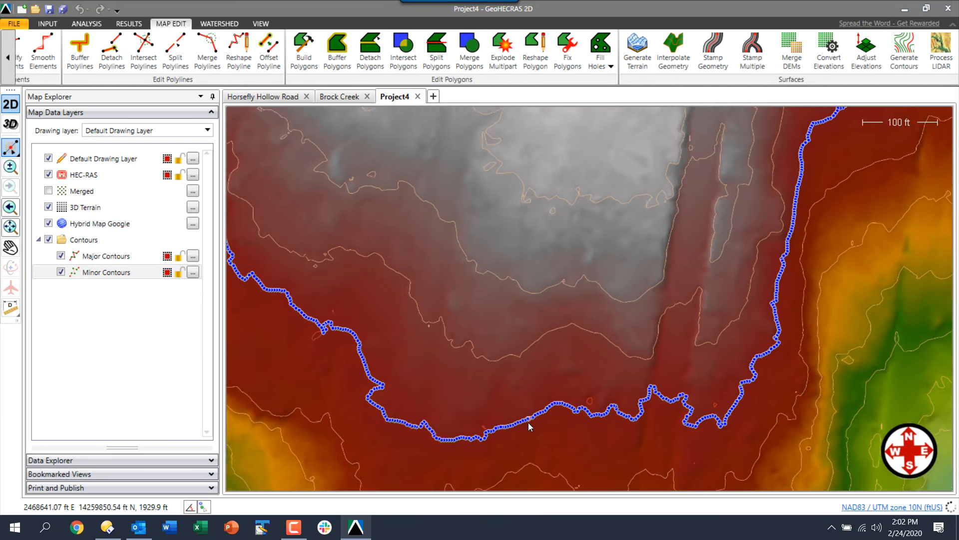
scroll(527, 424, up, 5)
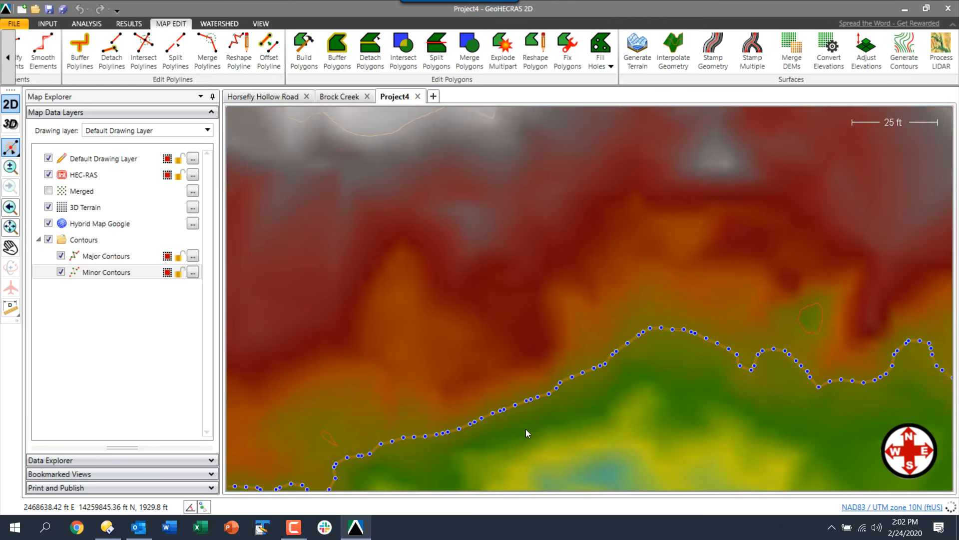
scroll(525, 428, down, 5)
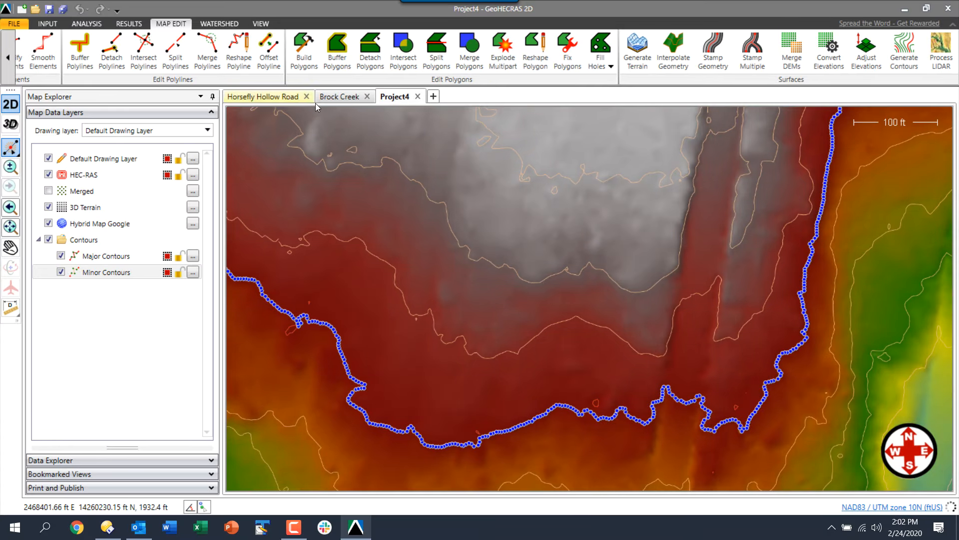
click(43, 50)
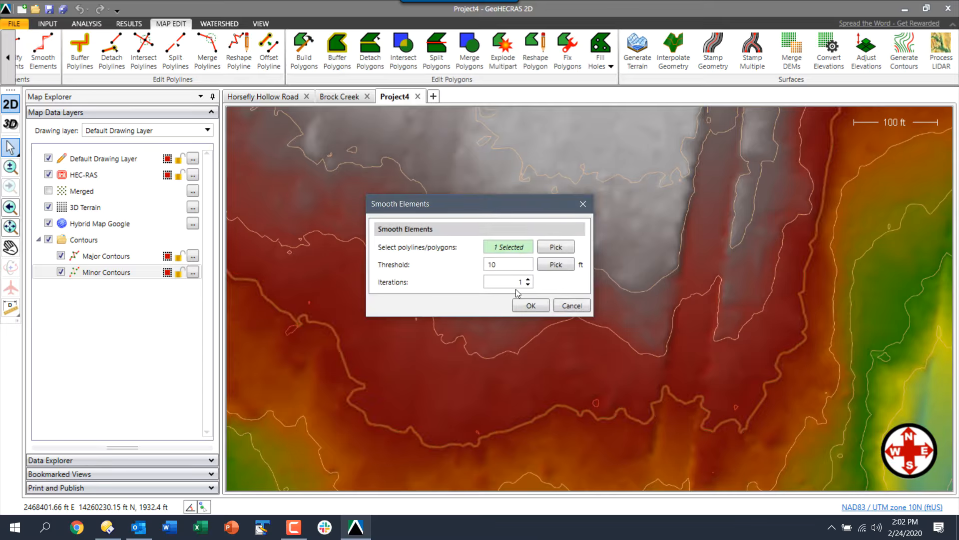
click(571, 305)
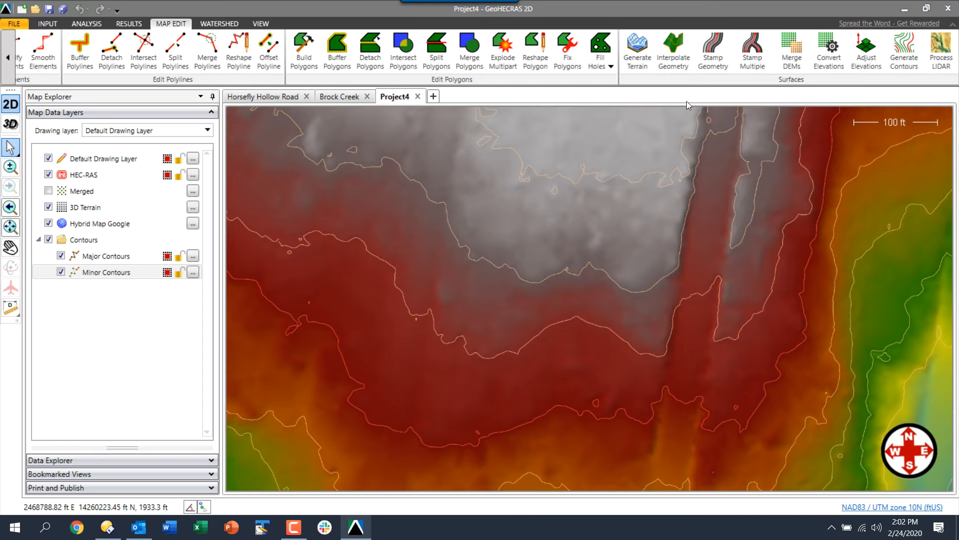
click(904, 50)
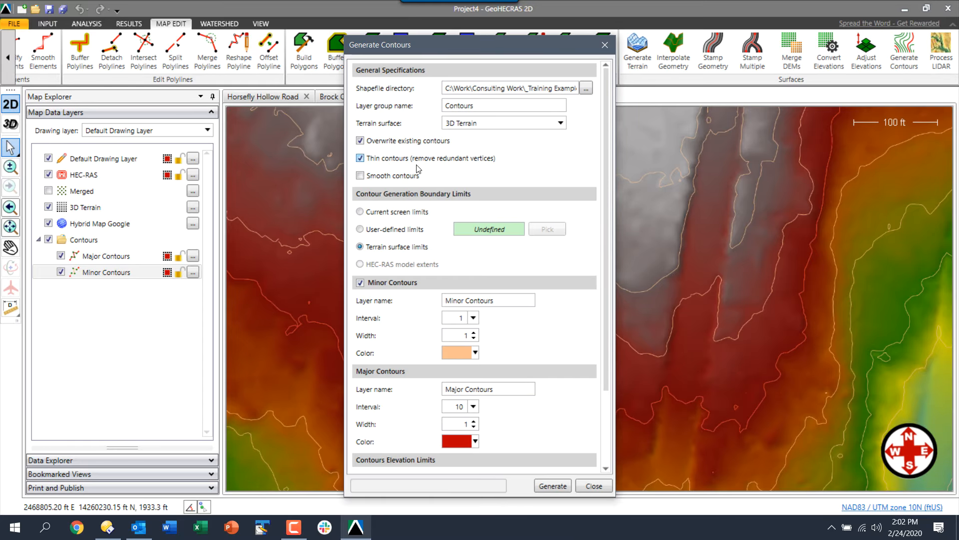
Regenerate contours with thinning on and show a major contour's vertices via Edit Vertices
click(556, 485)
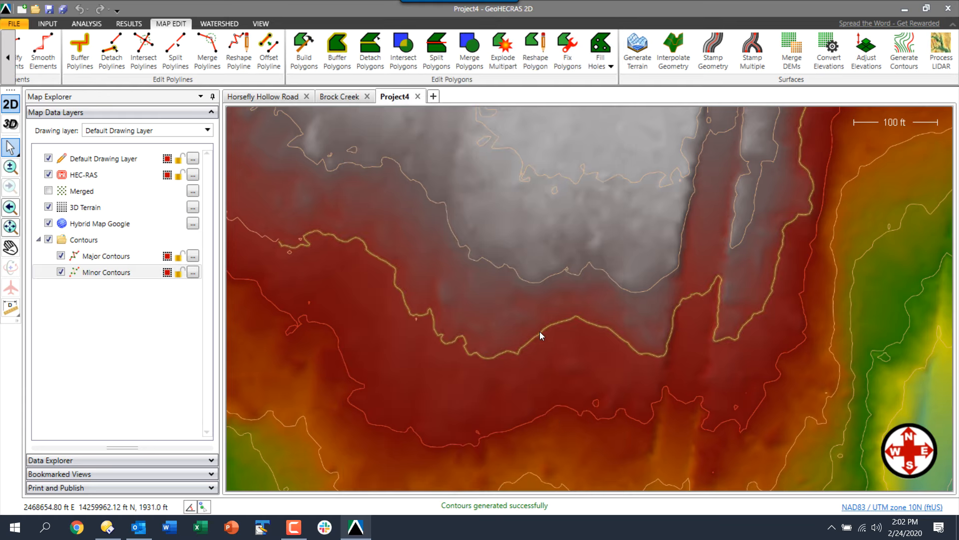
right_click(540, 418)
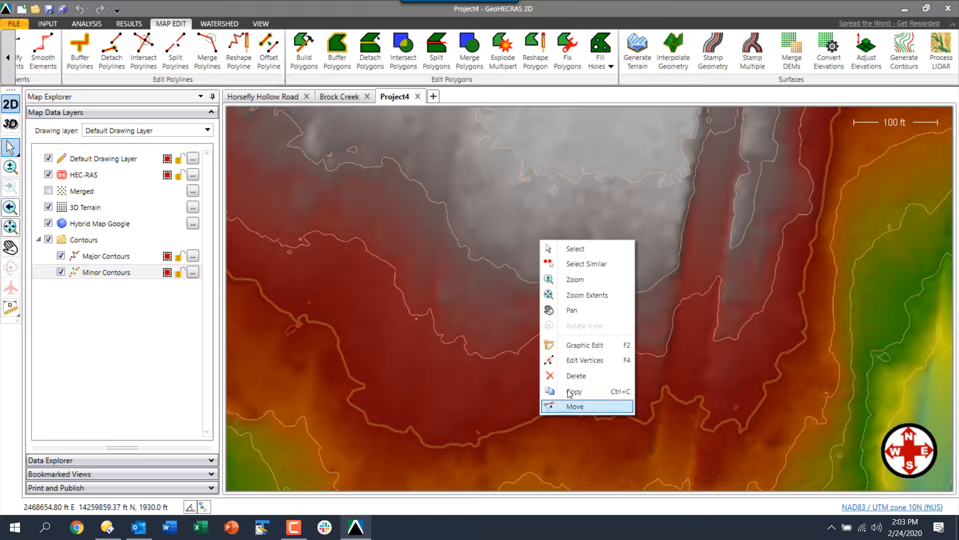
click(572, 360)
scroll(522, 431, up, 4)
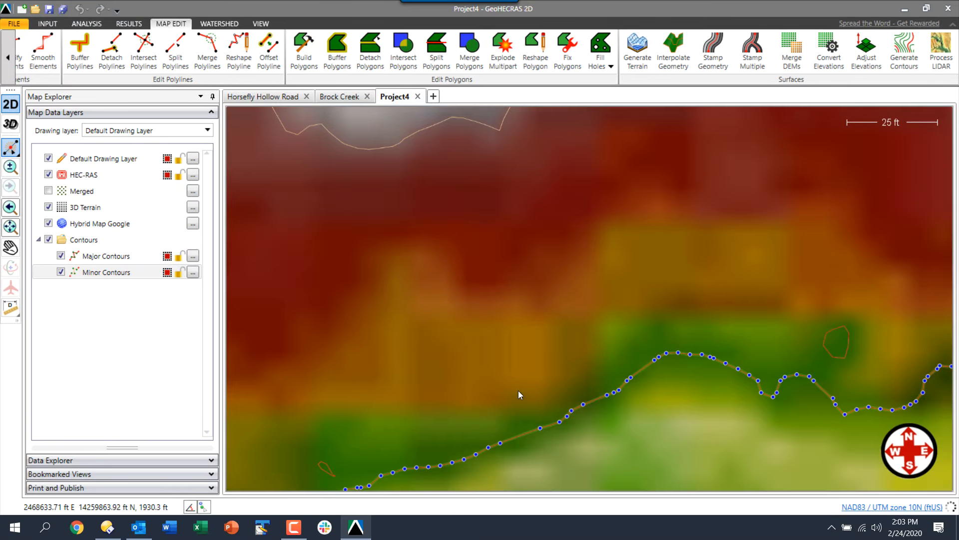
drag(518, 390, 517, 346)
scroll(516, 349, down, 4)
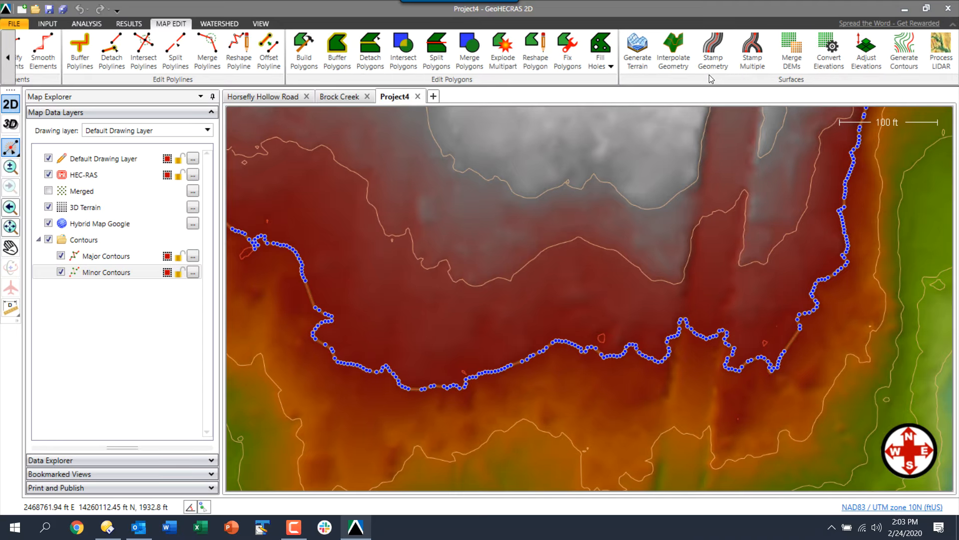
Enable Smooth contours in Generate Contours and regenerate the contour lines
click(904, 49)
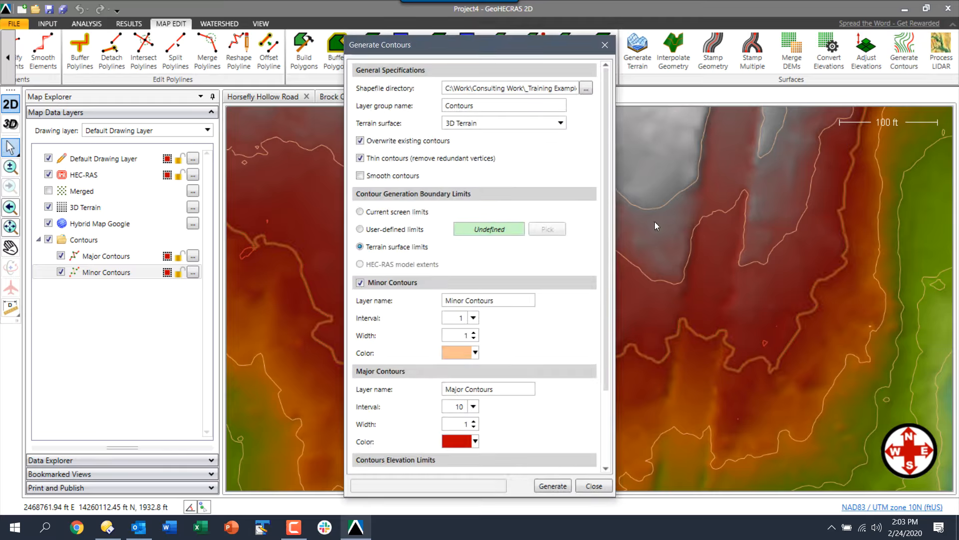
click(359, 175)
click(554, 486)
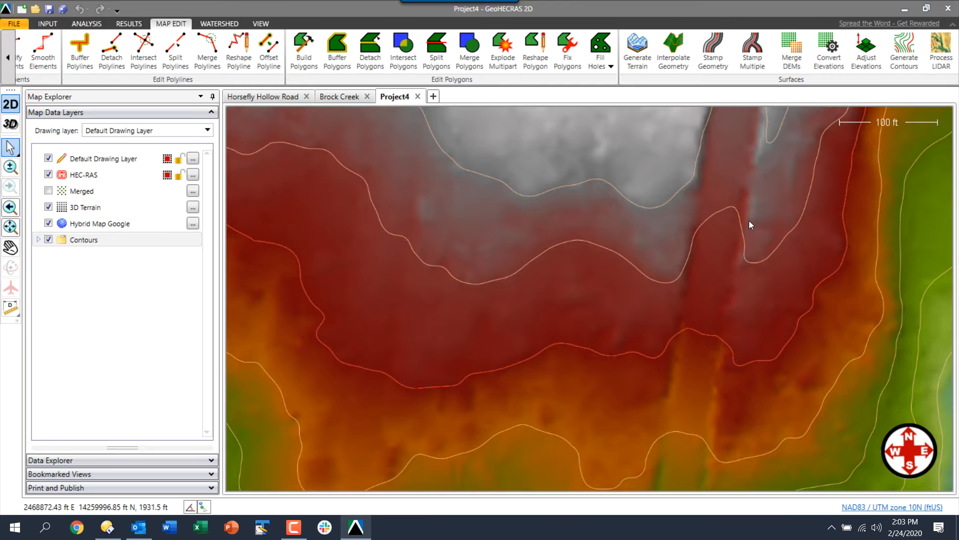
Switch to the Brock Creek map and review the dem layer's Elevation Grid Properties unchanged
click(339, 98)
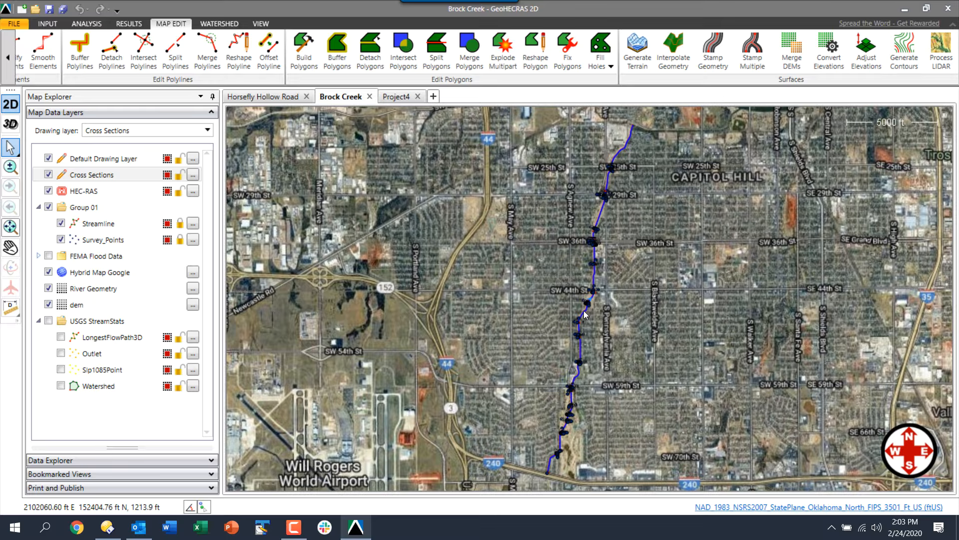
click(92, 308)
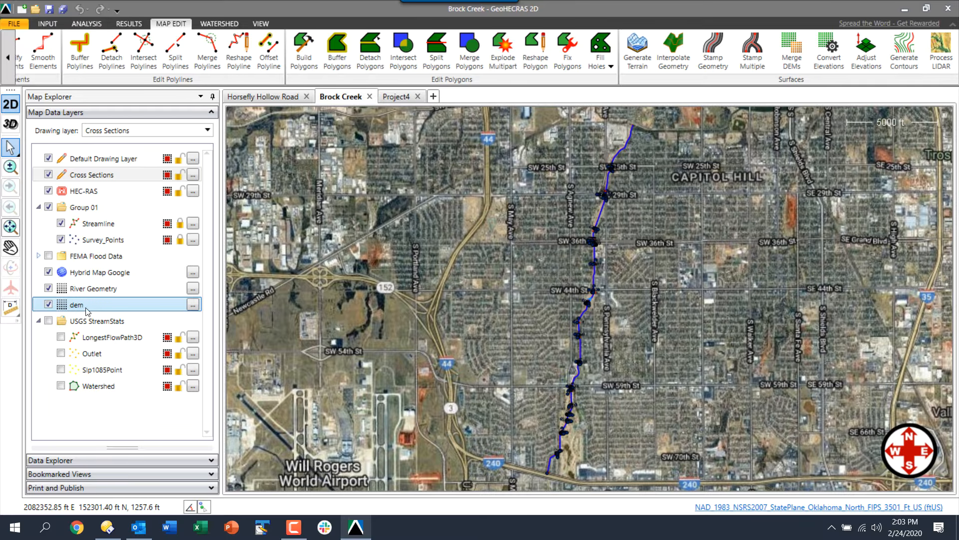
click(194, 305)
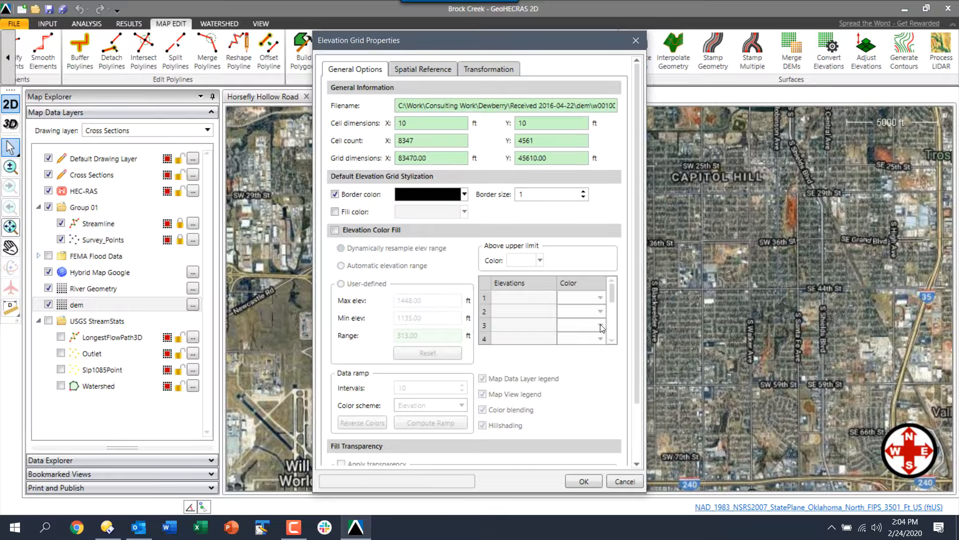
click(623, 481)
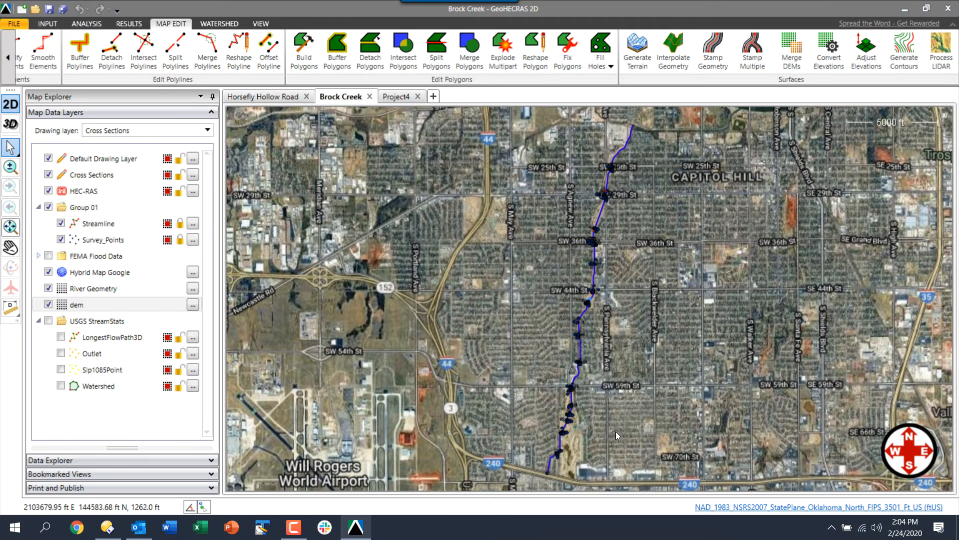
scroll(657, 333, down, 1)
Measure the Brock Creek channel width bank to bank as 64.67 ft, then exit measuring
drag(659, 330, 589, 332)
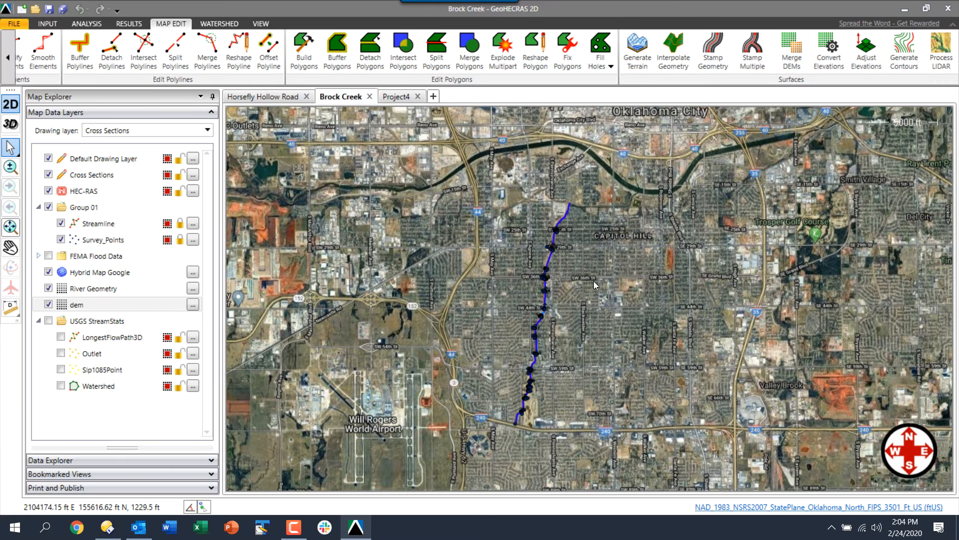
scroll(536, 334, up, 2)
scroll(535, 333, up, 6)
scroll(522, 303, up, 6)
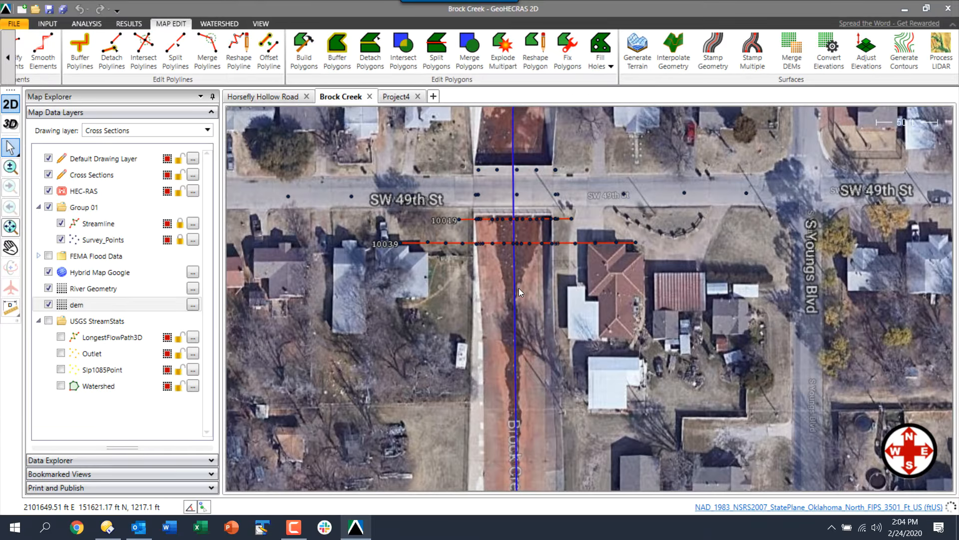
scroll(520, 292, up, 1)
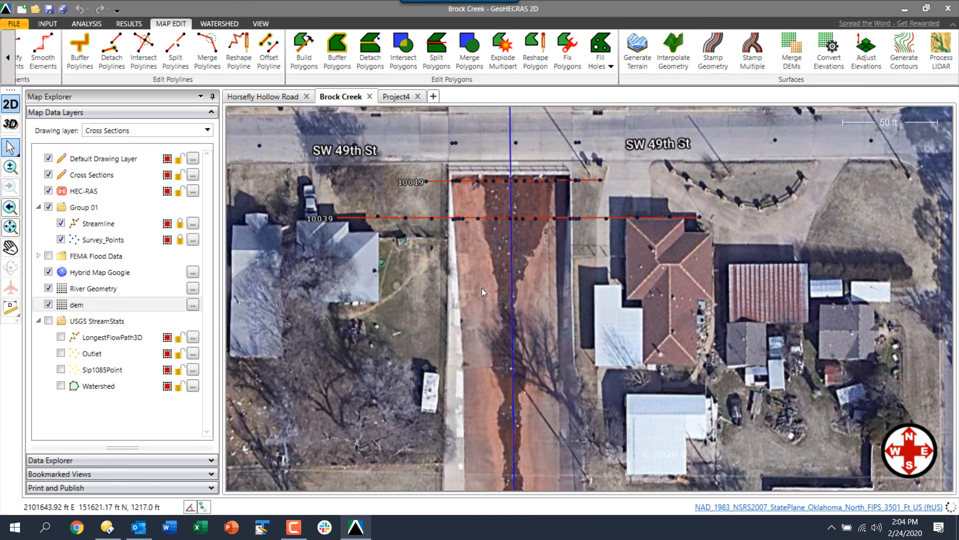
click(18, 314)
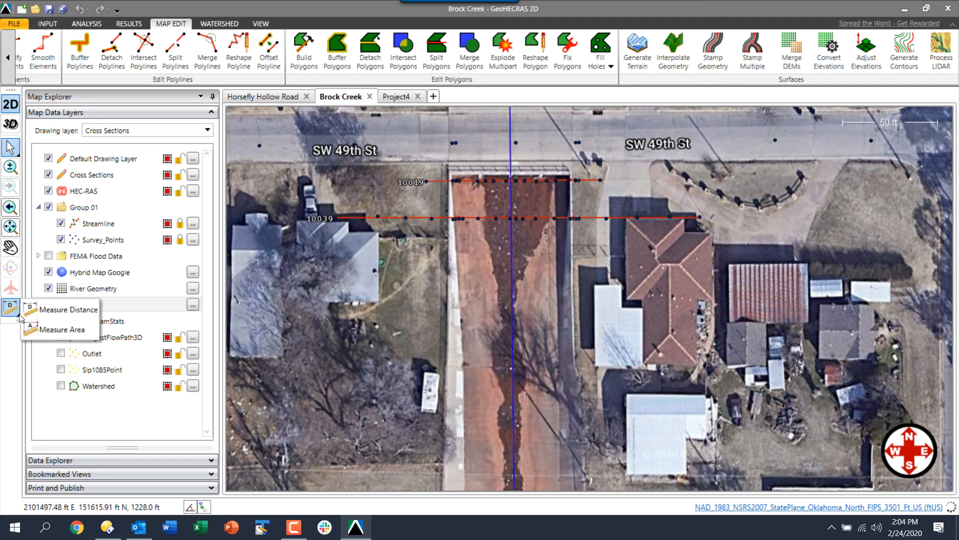
click(34, 311)
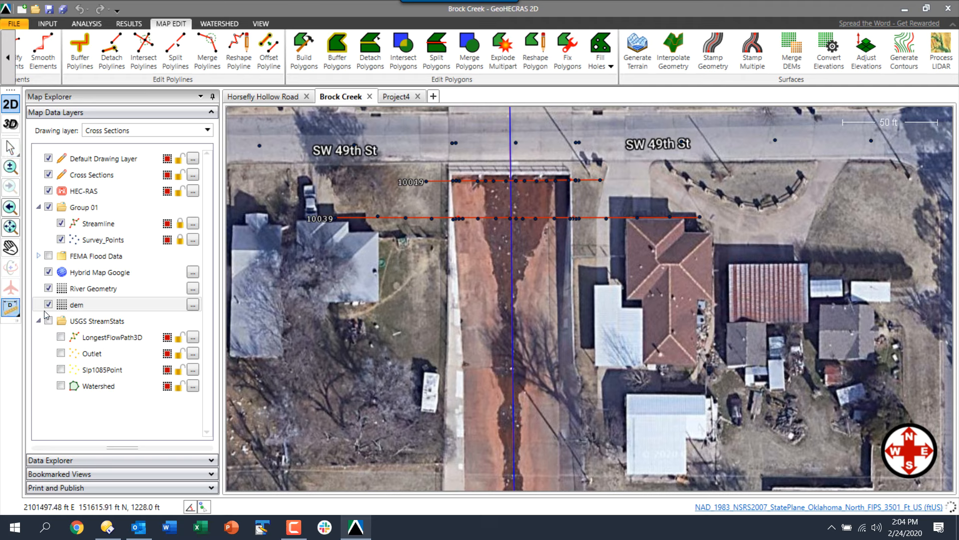
click(448, 304)
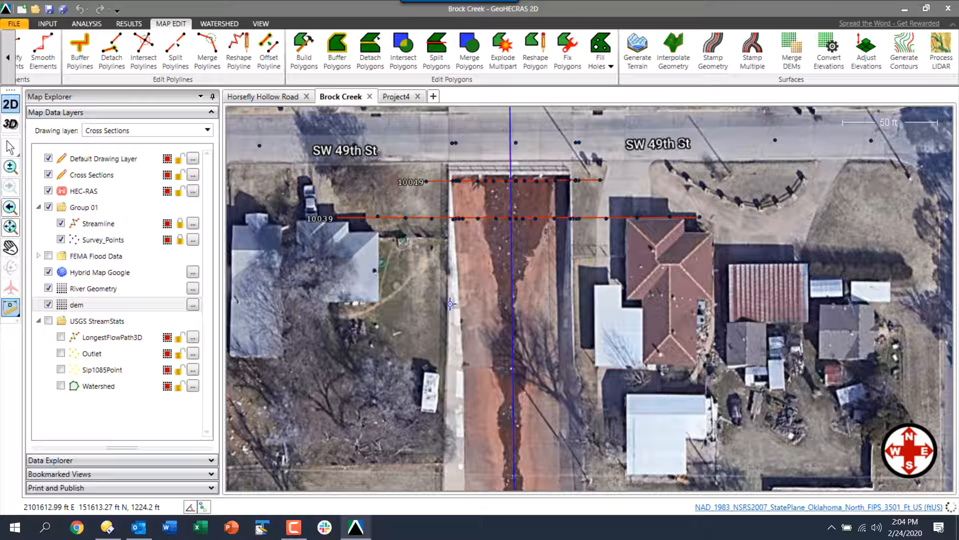
click(574, 303)
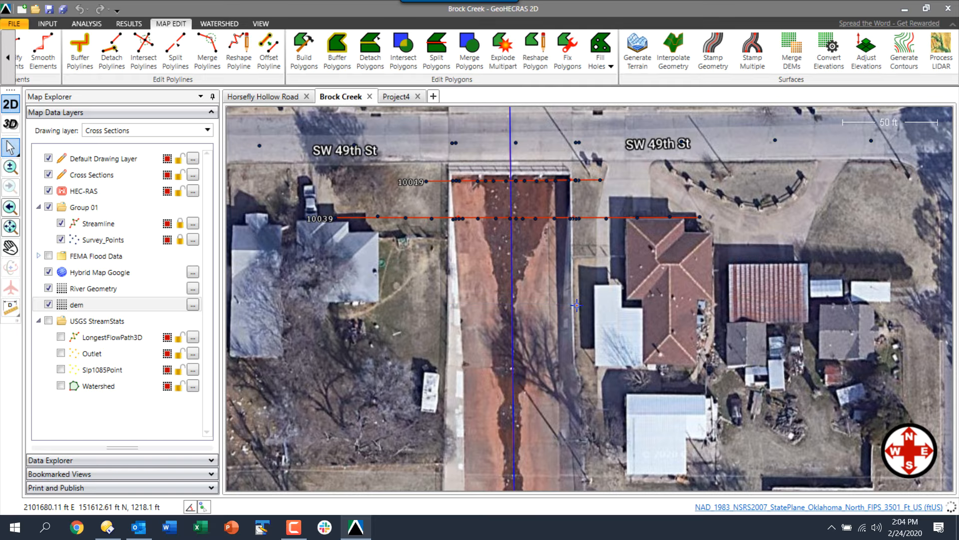
key(Escape)
Set the Survey_Points layer fill colour to orange
click(193, 239)
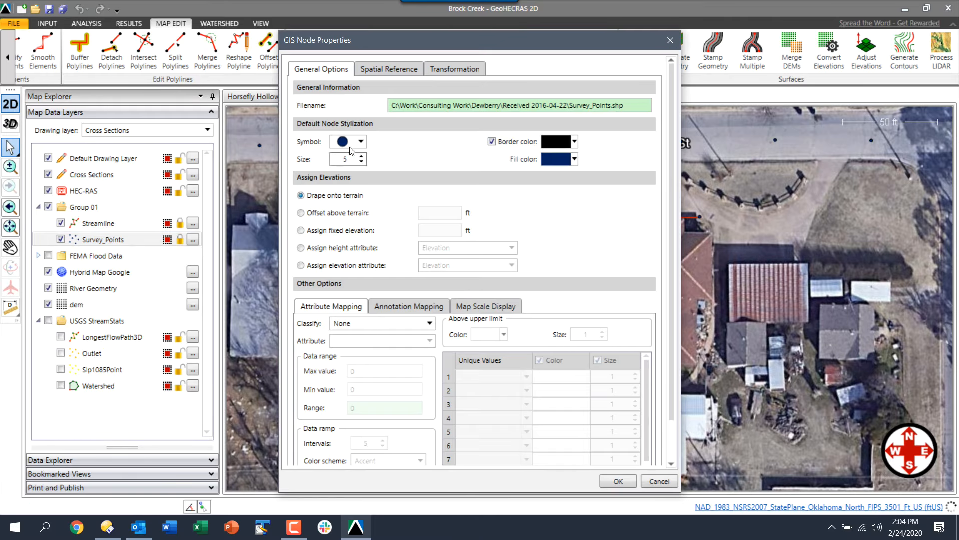
click(575, 158)
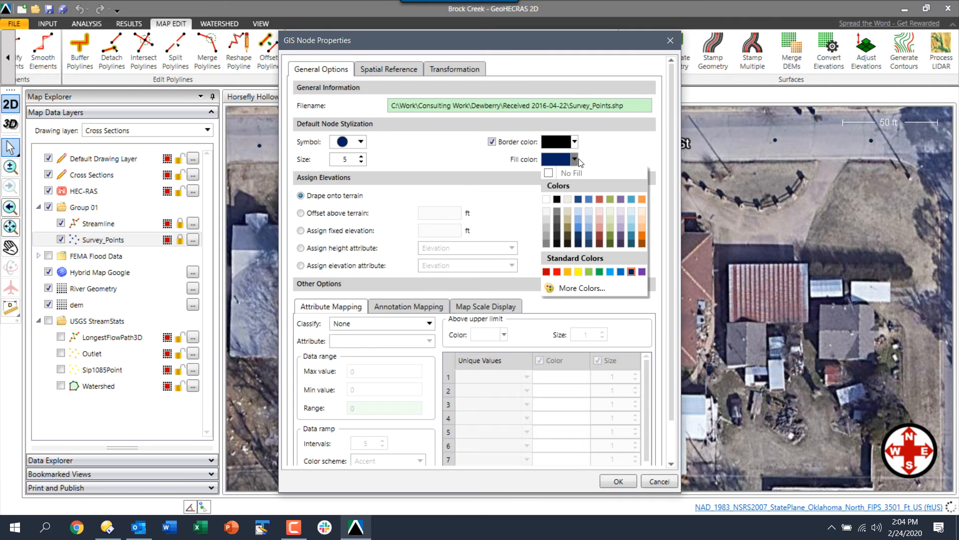
click(642, 199)
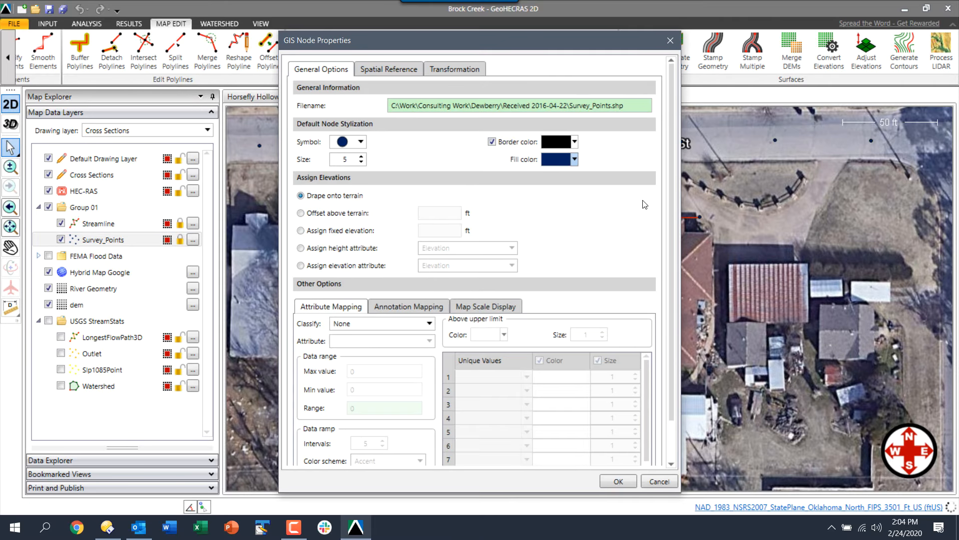
click(618, 481)
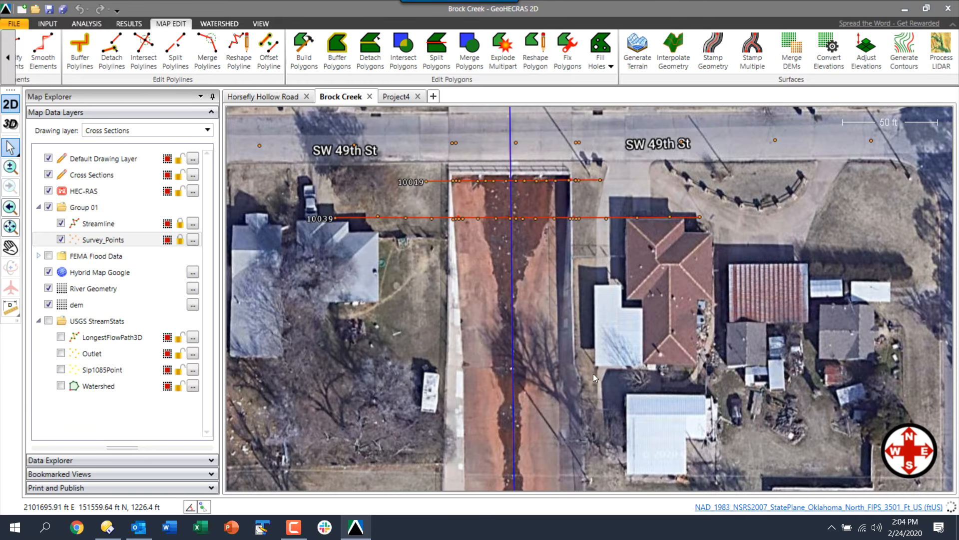
Zoom into the cross section and expand the Data Explorer panel
scroll(507, 235, up, 2)
scroll(505, 233, up, 3)
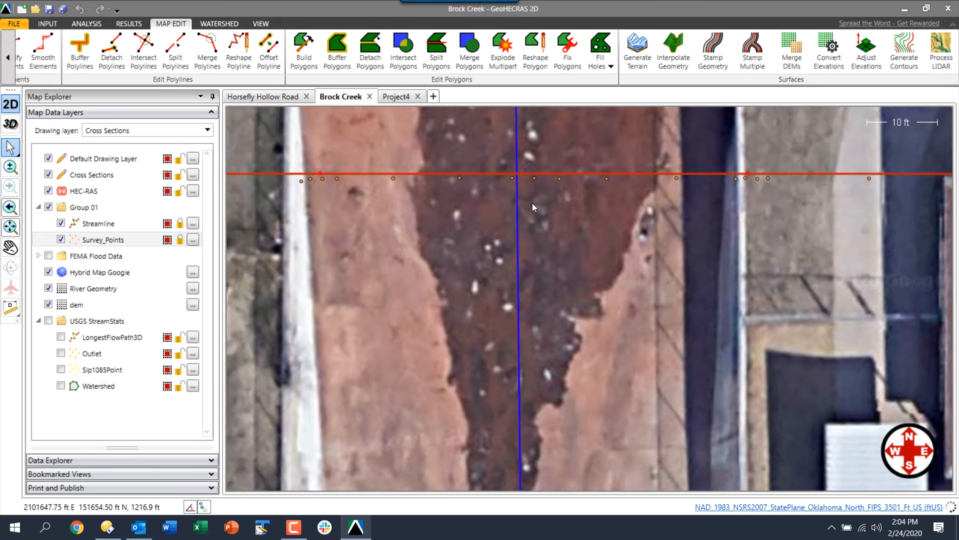
scroll(532, 258, up, 2)
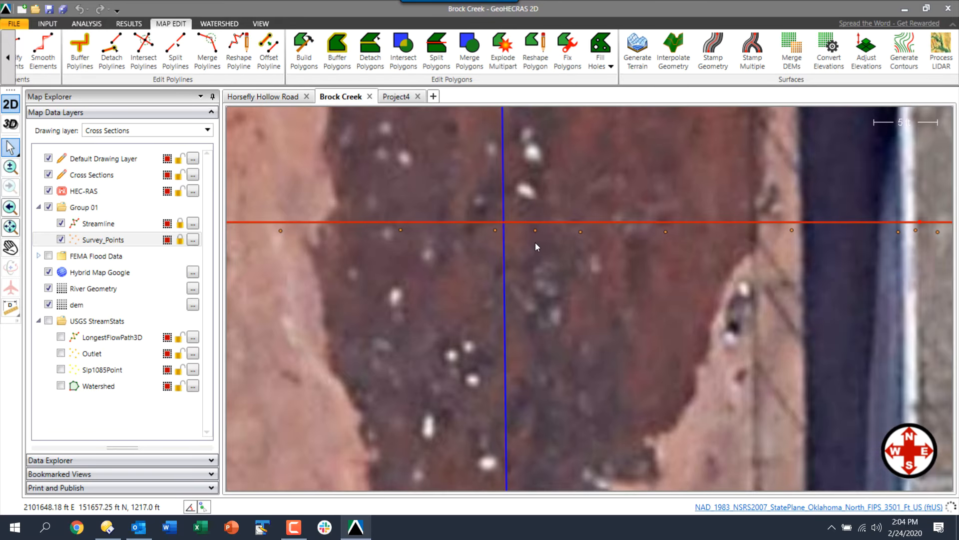
click(179, 459)
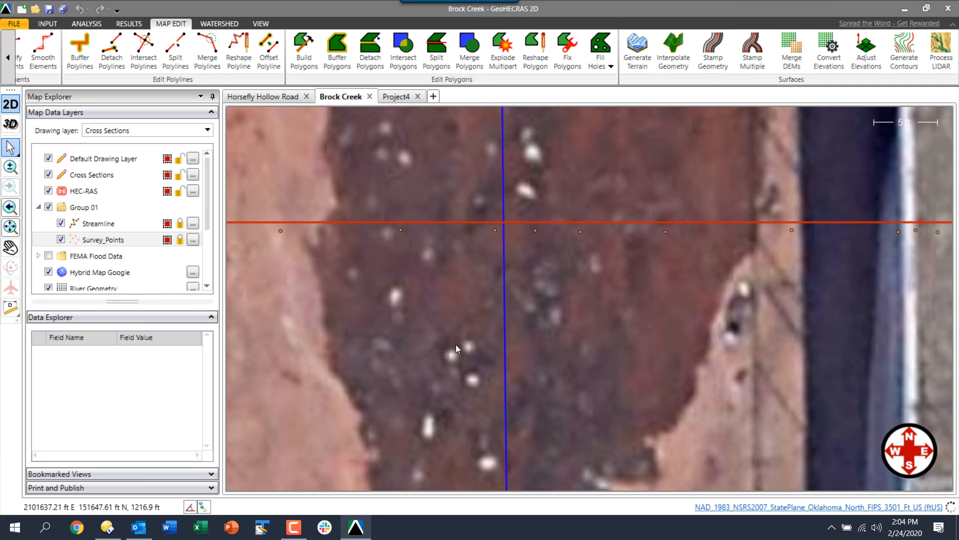
Check the codes of the channel points and the left-end ground point (CHCL, CH, GR)
click(535, 232)
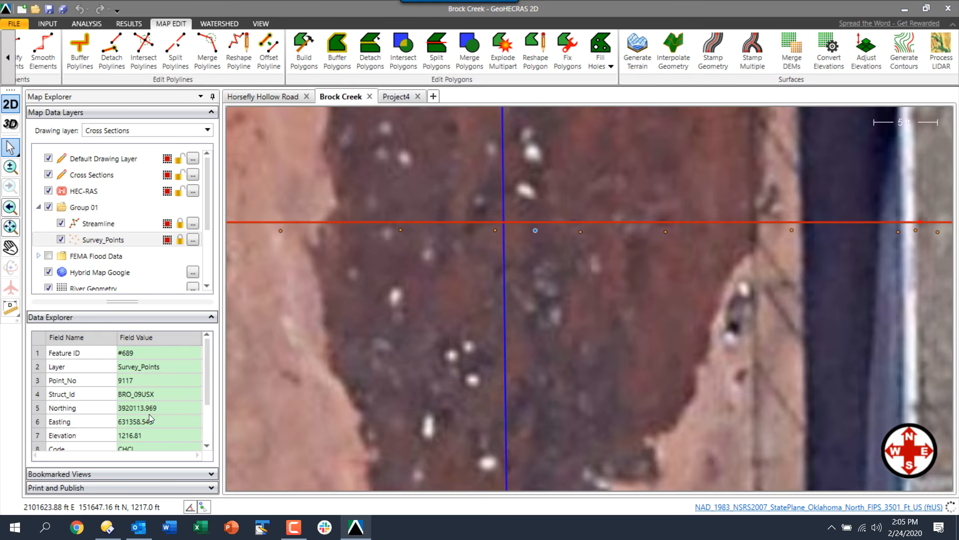
scroll(209, 407, down, 1)
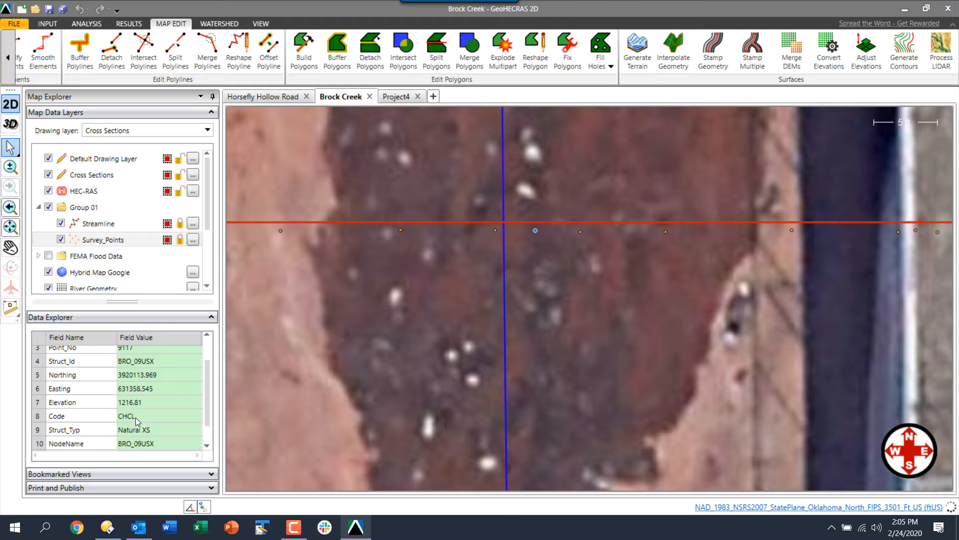
click(579, 232)
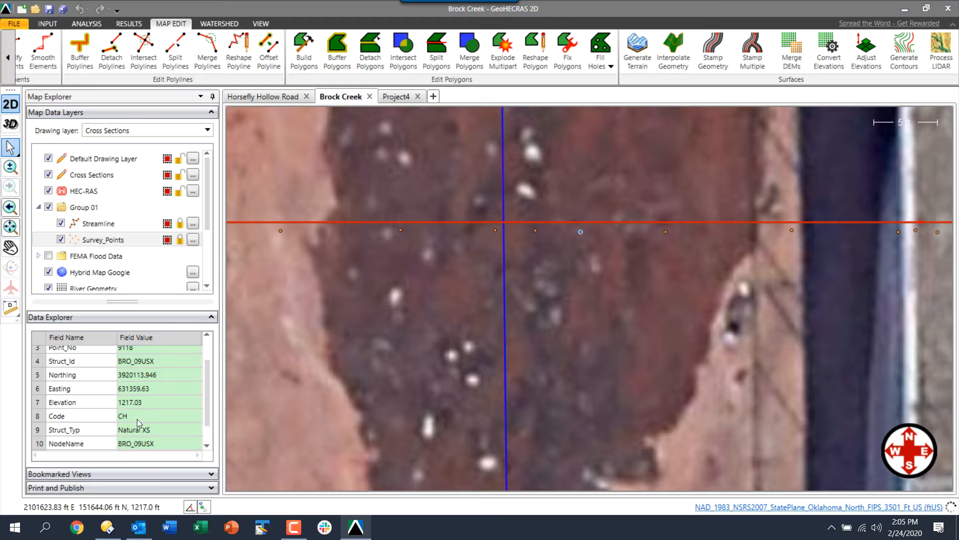
scroll(499, 356, down, 2)
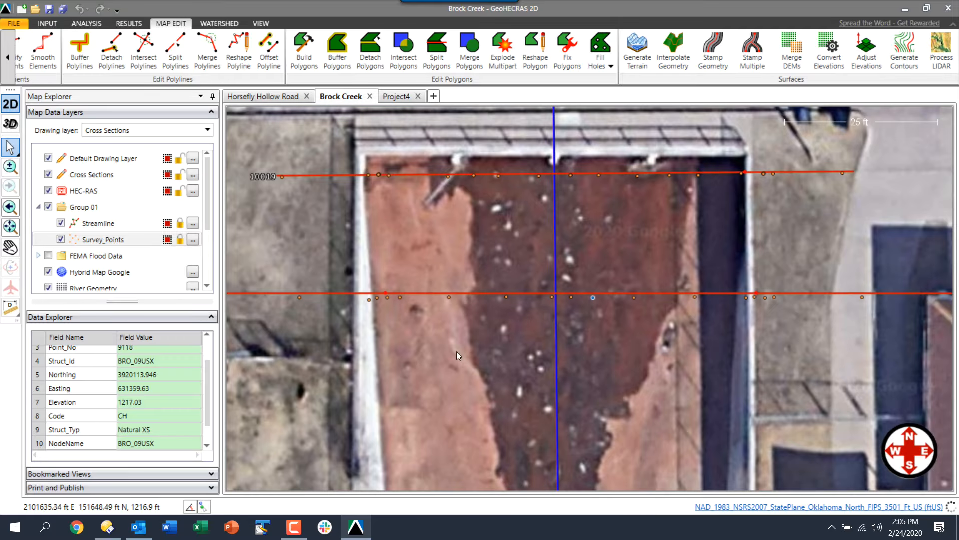
click(299, 298)
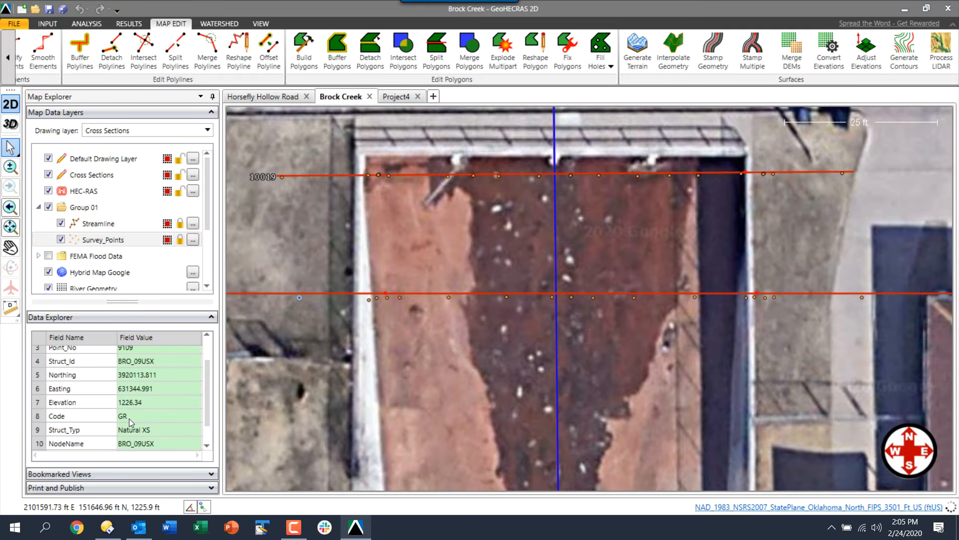
scroll(368, 304, up, 2)
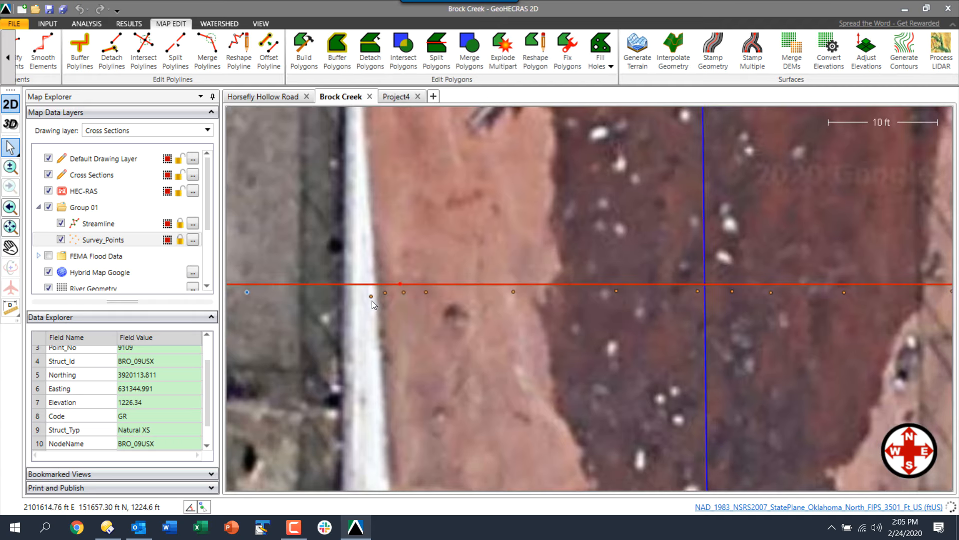
scroll(386, 293, up, 1)
Check the top-of-bank points (TOBL, TOSL) and the PIER1 1.0 bridge point on section 10019
click(389, 291)
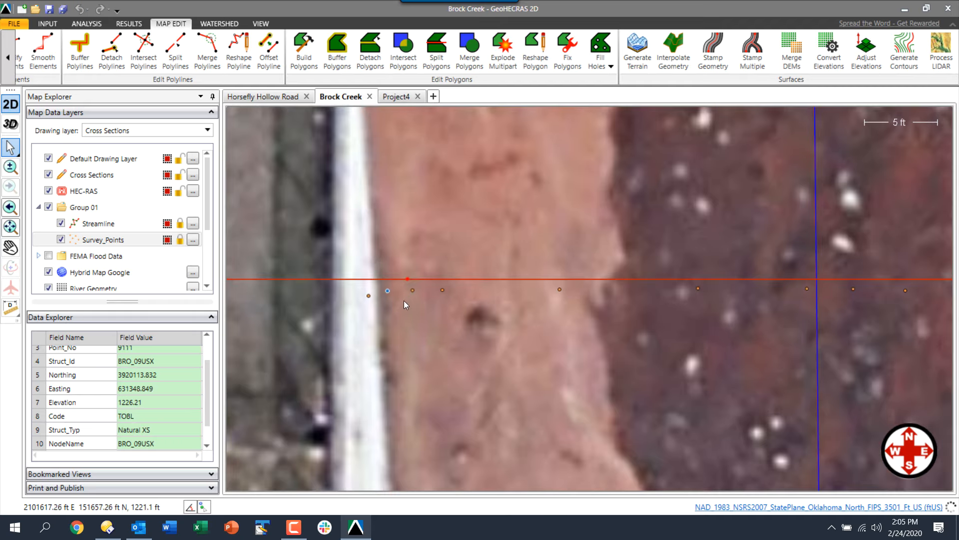
click(412, 290)
scroll(451, 350, down, 2)
scroll(452, 350, down, 2)
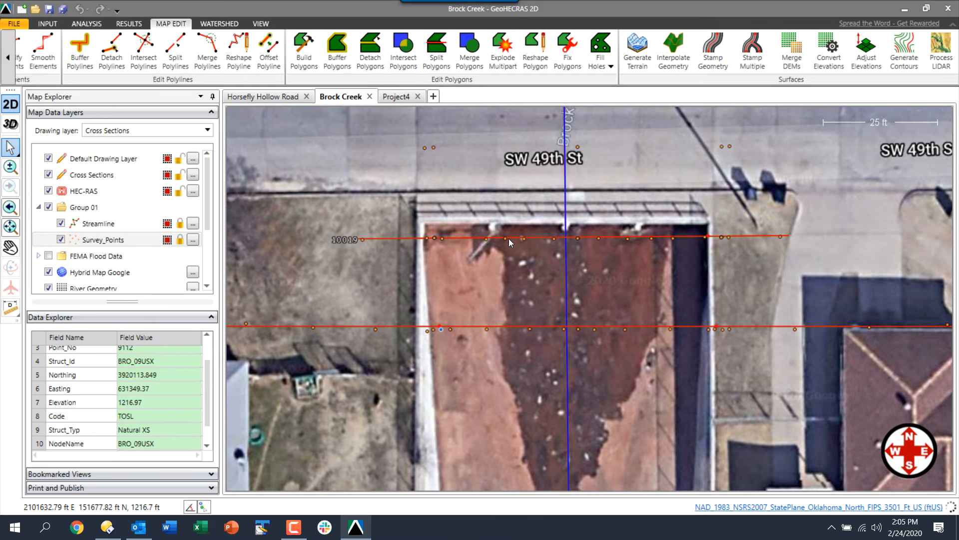
scroll(509, 238, up, 3)
click(502, 238)
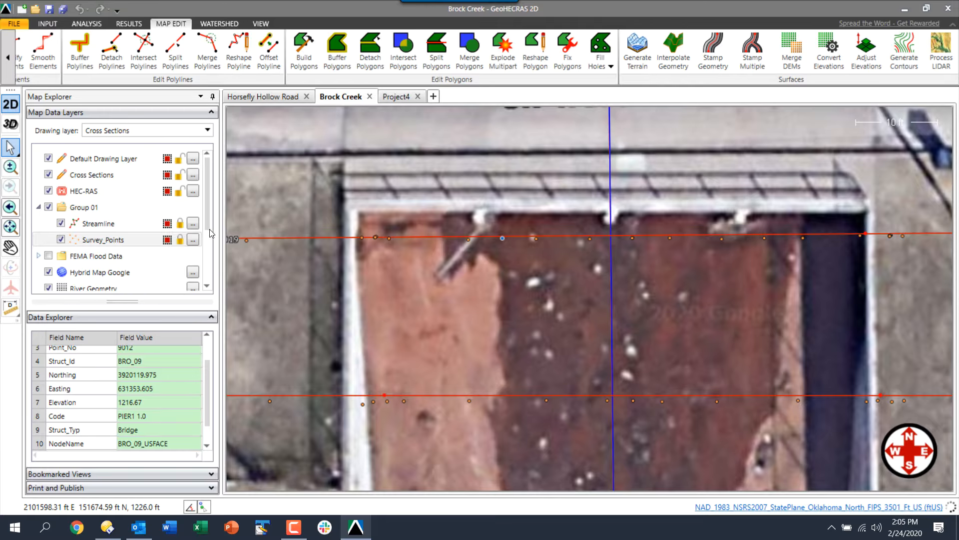
Change the Survey_Points fill colour from orange to gold
click(193, 239)
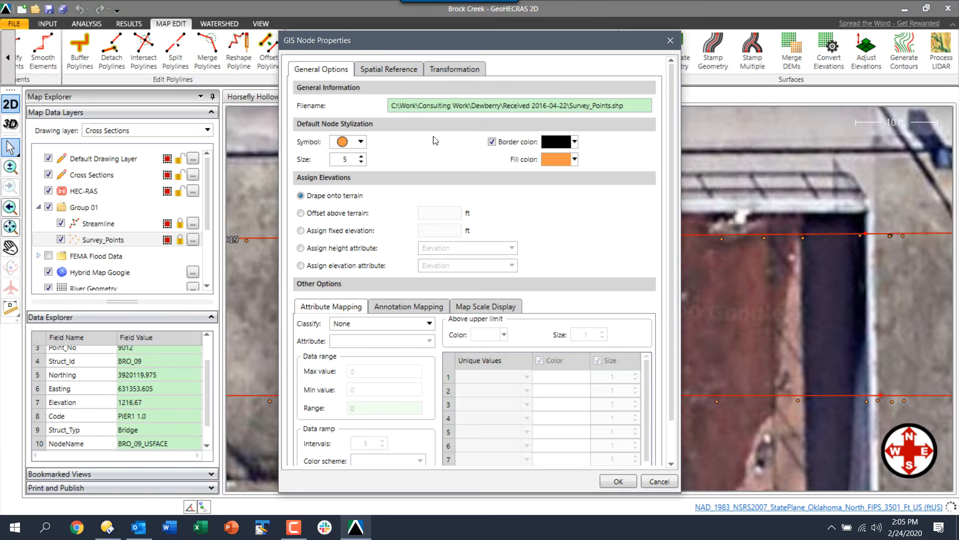
click(574, 159)
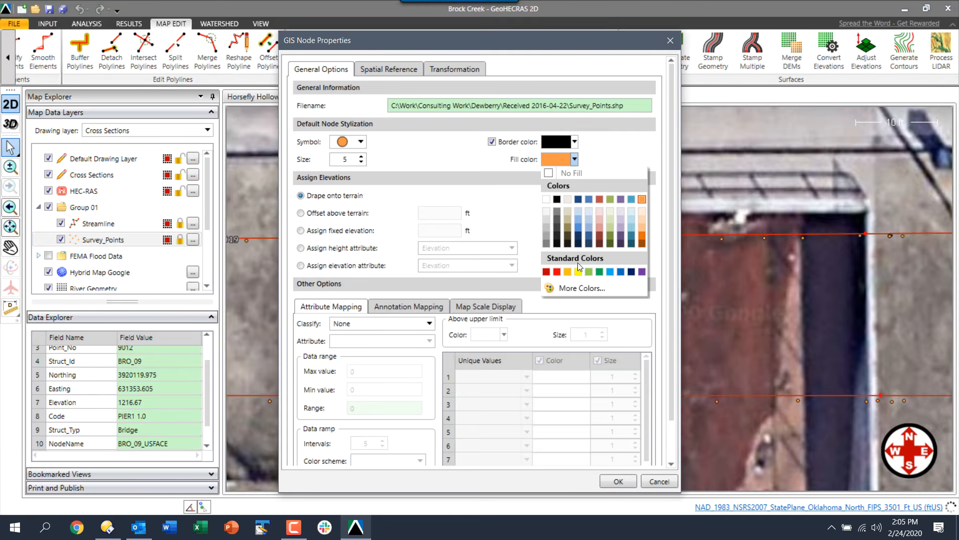
click(567, 271)
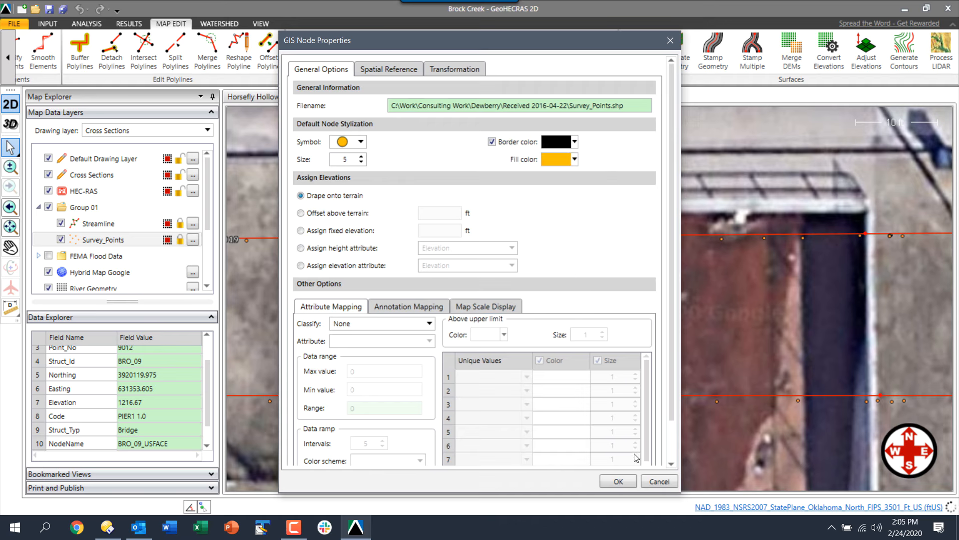
click(617, 481)
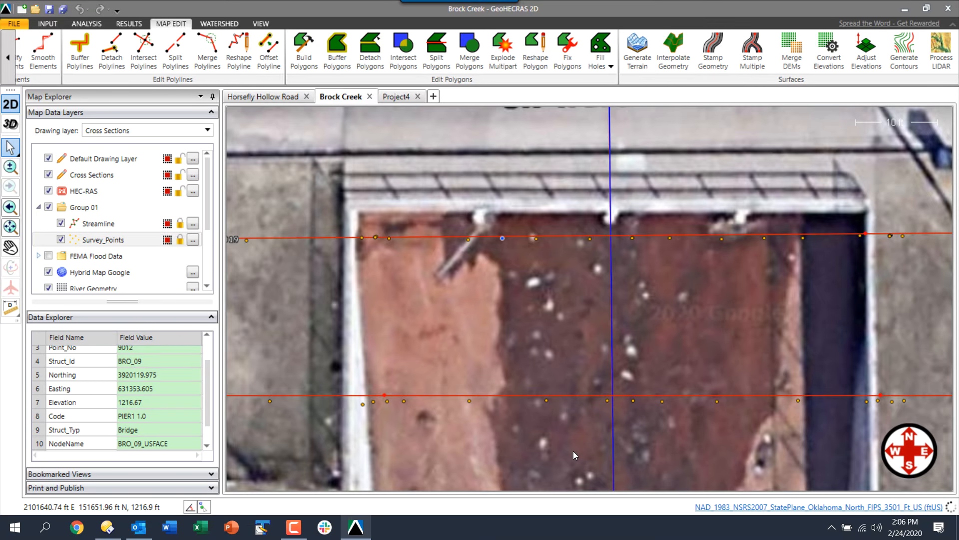
Zoom out to show both SW 49th St cross sections and collapse the Data Explorer panel
scroll(573, 451, down, 1)
scroll(576, 450, down, 2)
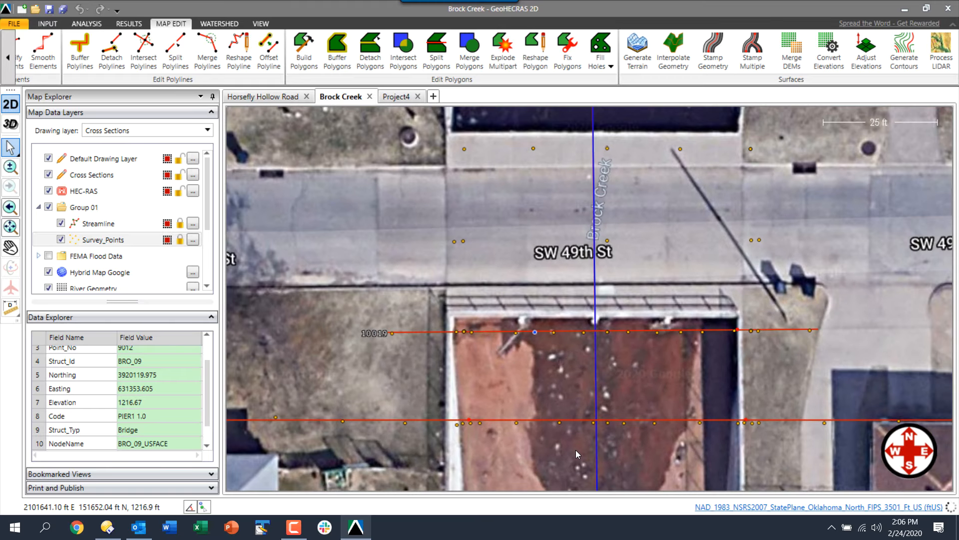
scroll(576, 448, down, 1)
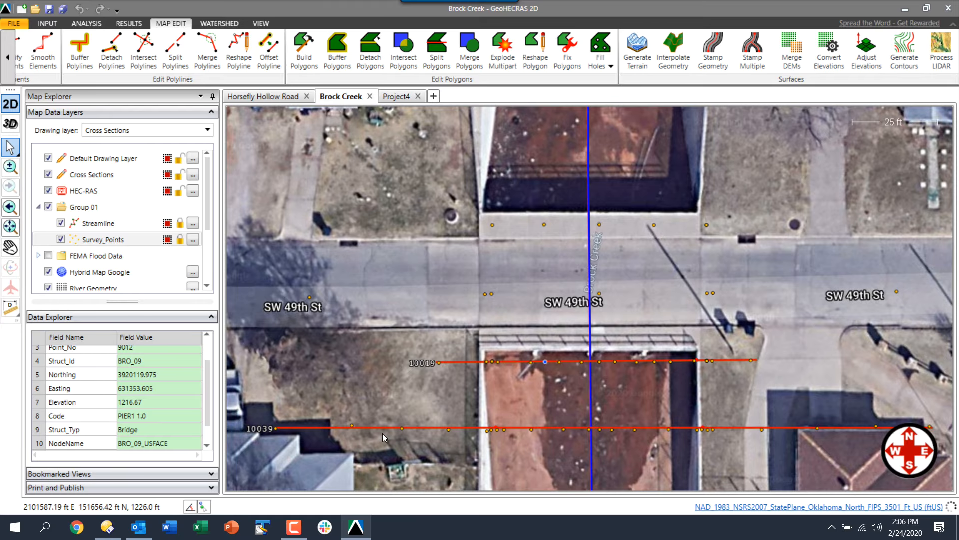
scroll(378, 431, up, 1)
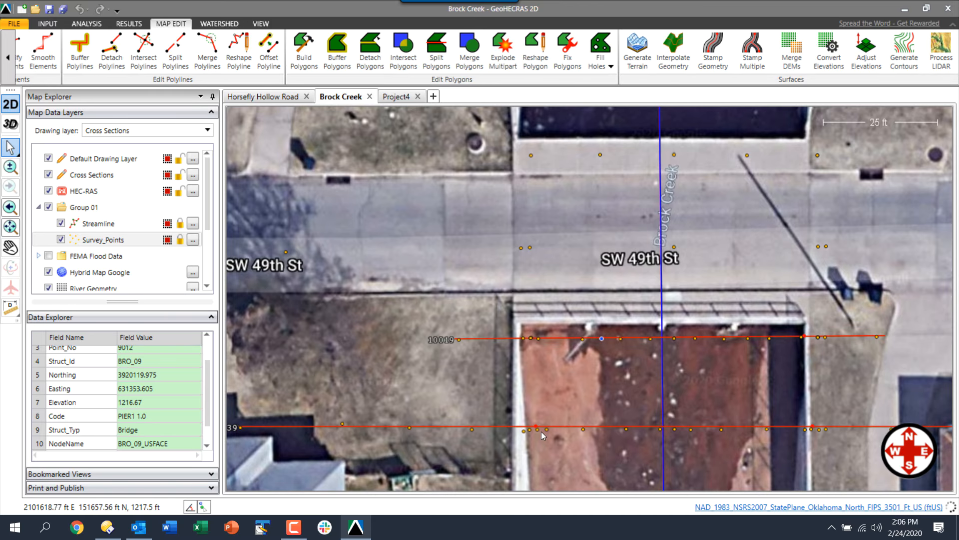
scroll(626, 433, up, 3)
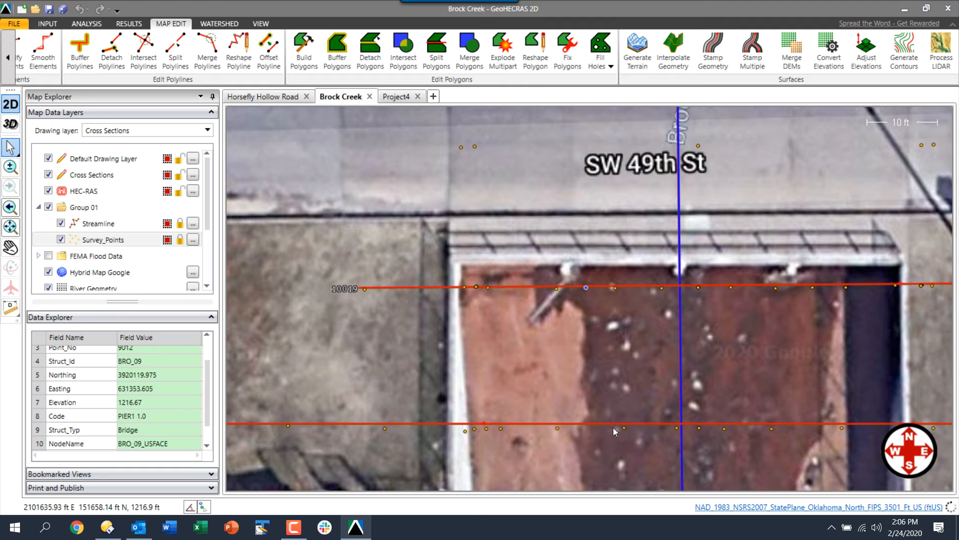
scroll(613, 427, down, 3)
scroll(751, 368, down, 1)
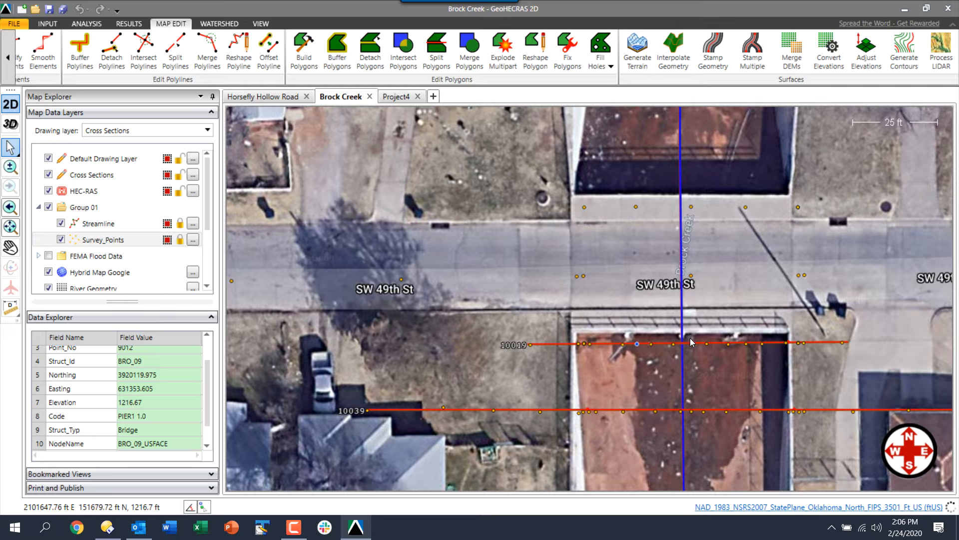
click(199, 316)
Open the Conflate Point Data tool from the cross section commands
click(47, 24)
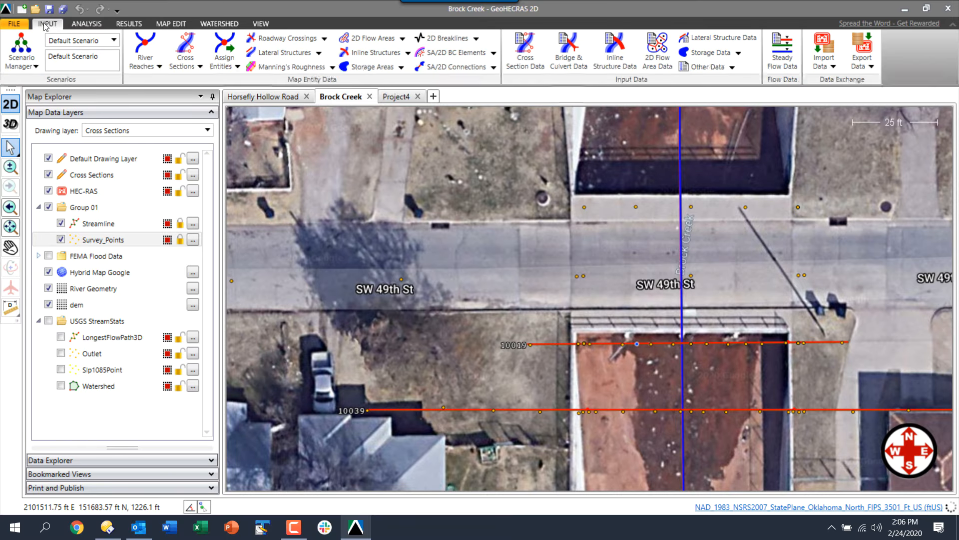
click(197, 65)
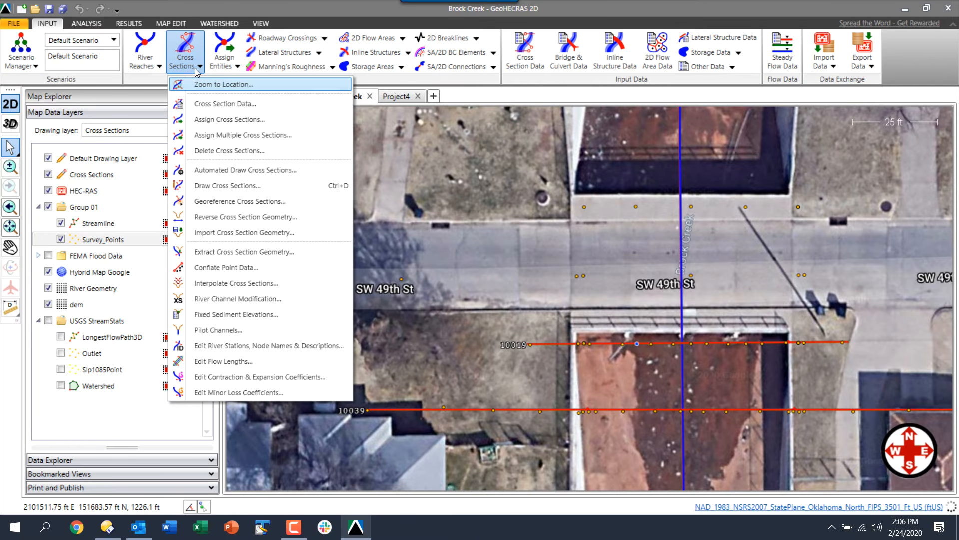
click(246, 269)
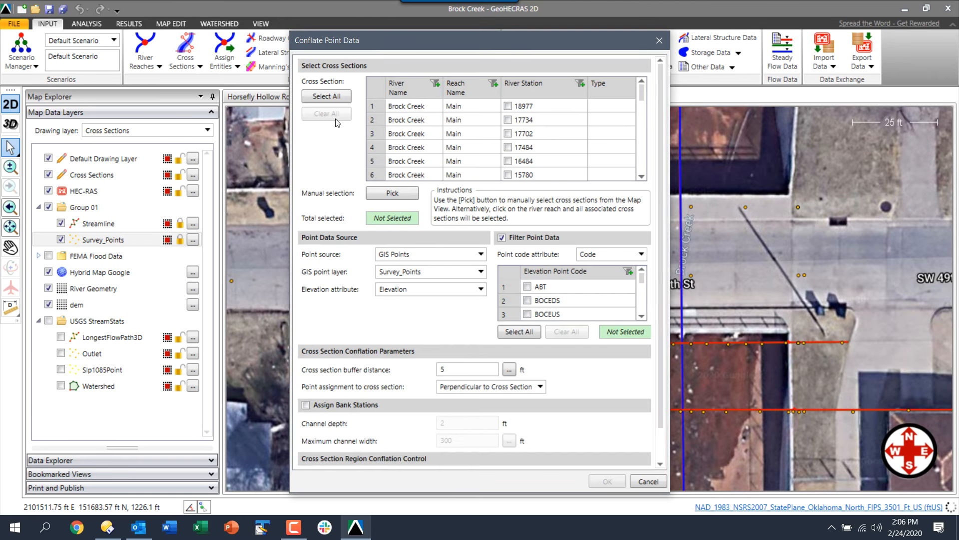
Select all 32 cross sections and keep GIS Points from Survey_Points as the point source
click(326, 96)
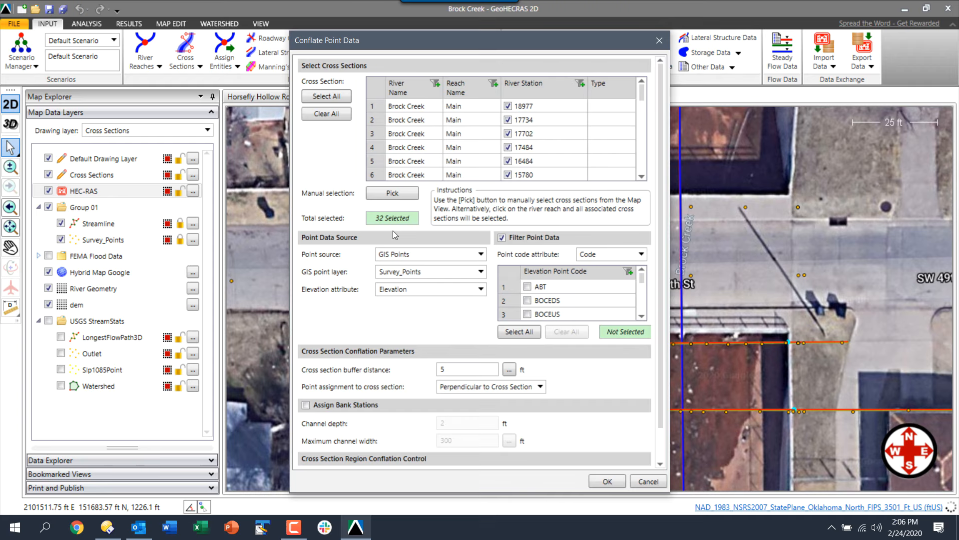
click(423, 253)
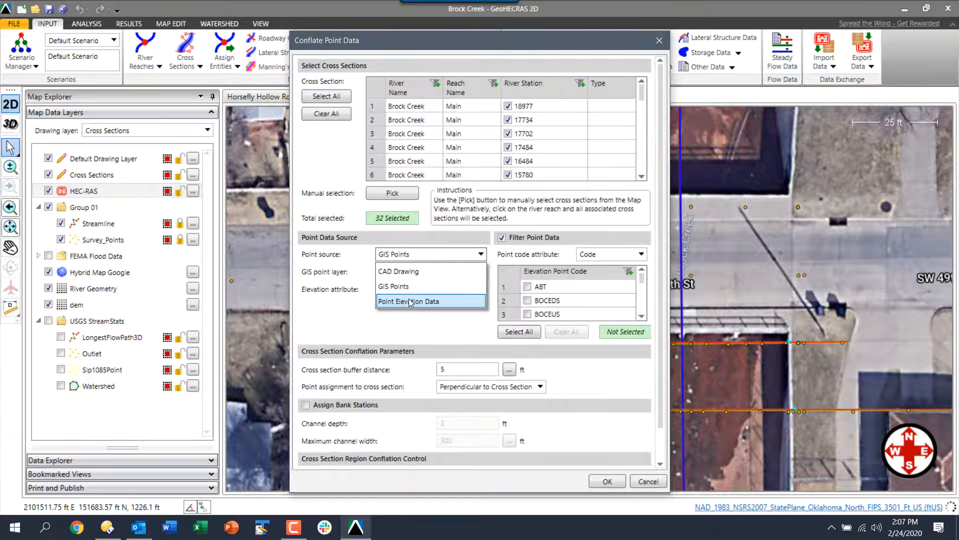
key(Up)
key(Return)
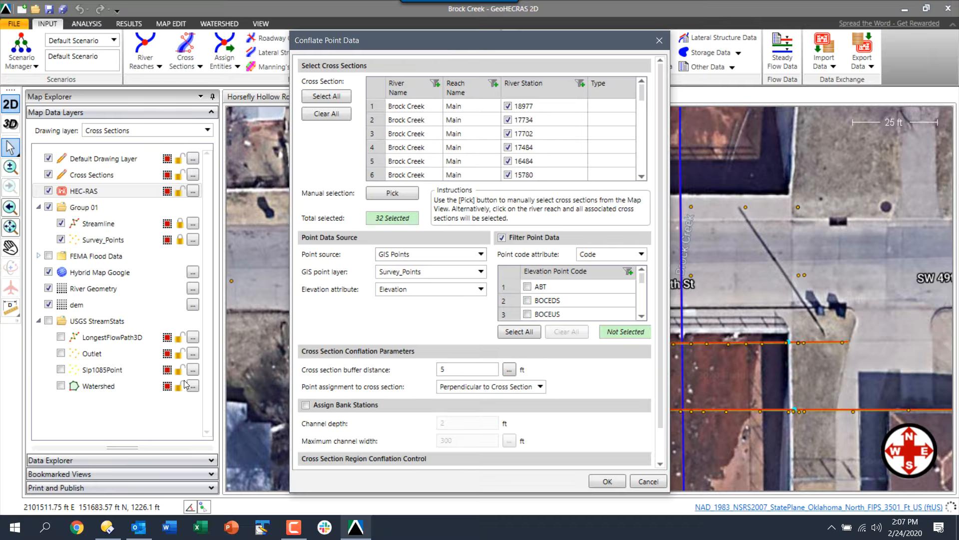
Keep Elevation as the elevation attribute and Code as the point code attribute
click(413, 287)
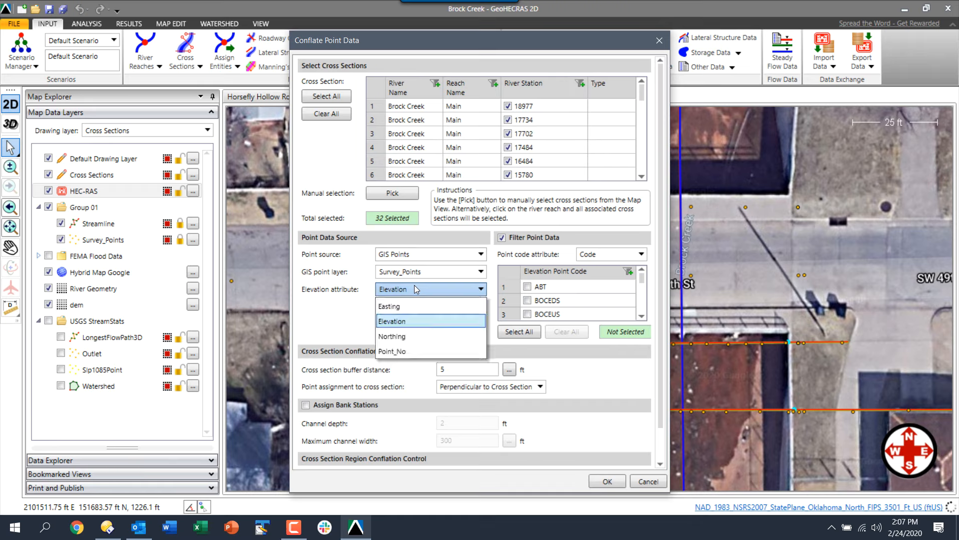
click(416, 287)
click(598, 254)
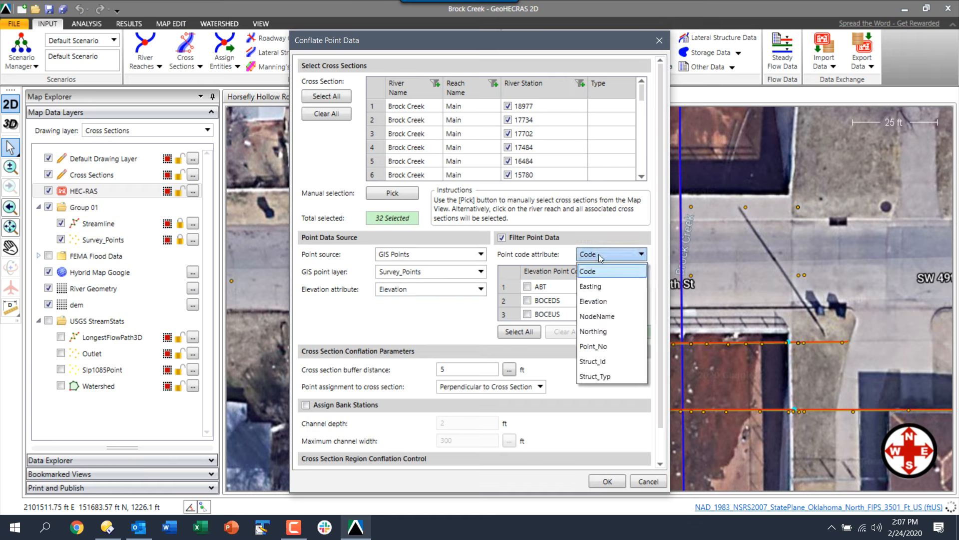
click(600, 258)
Include the CH, CHCL and GR point codes in the conflation
click(642, 316)
click(642, 317)
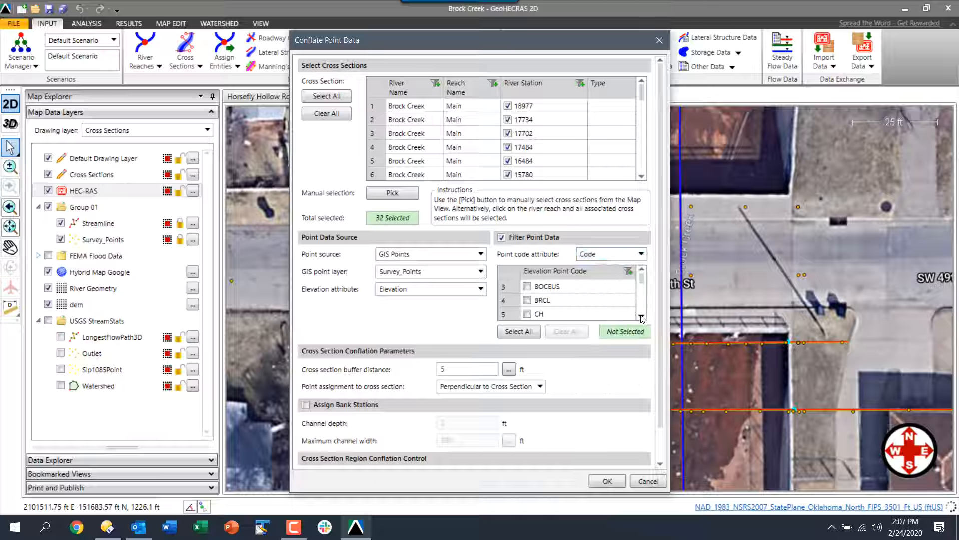
click(641, 317)
click(528, 300)
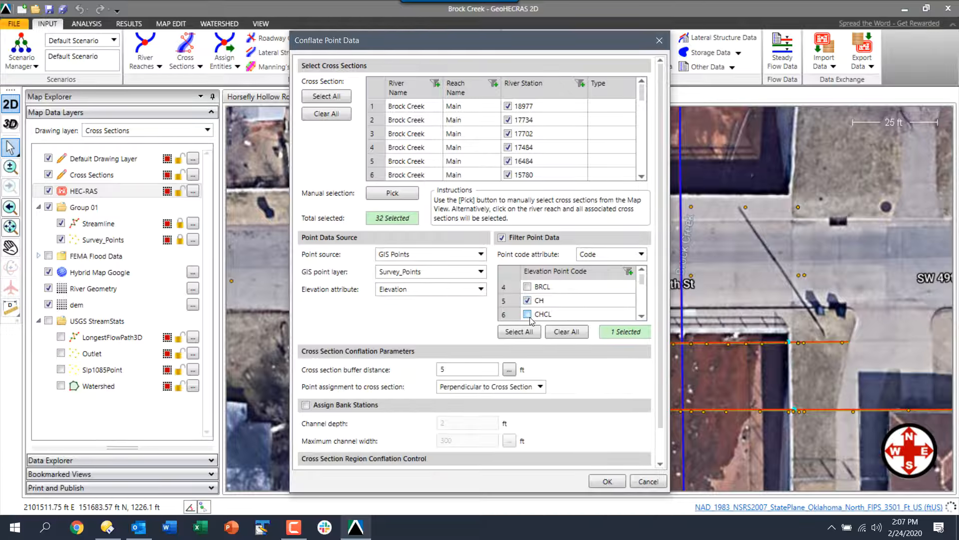
click(528, 314)
click(642, 317)
scroll(642, 317, down, 7)
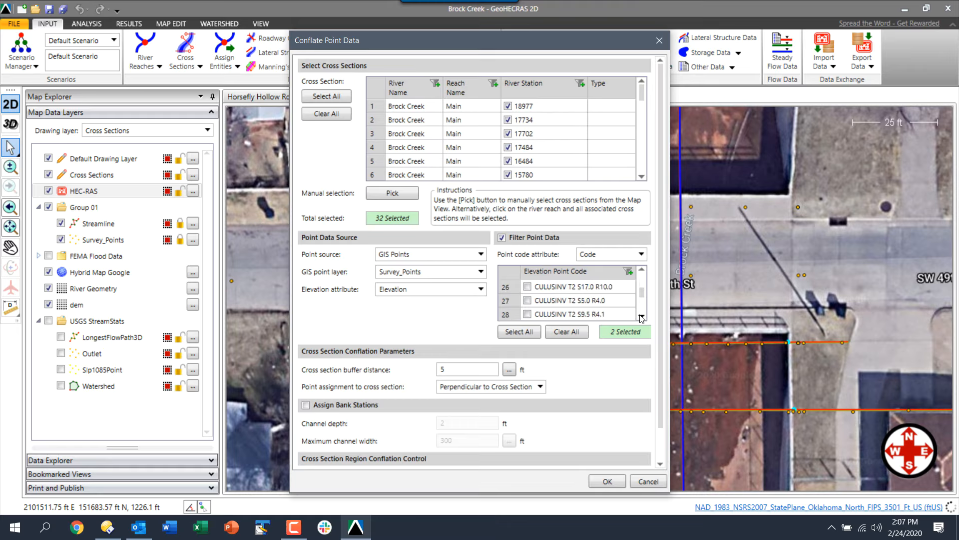
scroll(642, 317, down, 5)
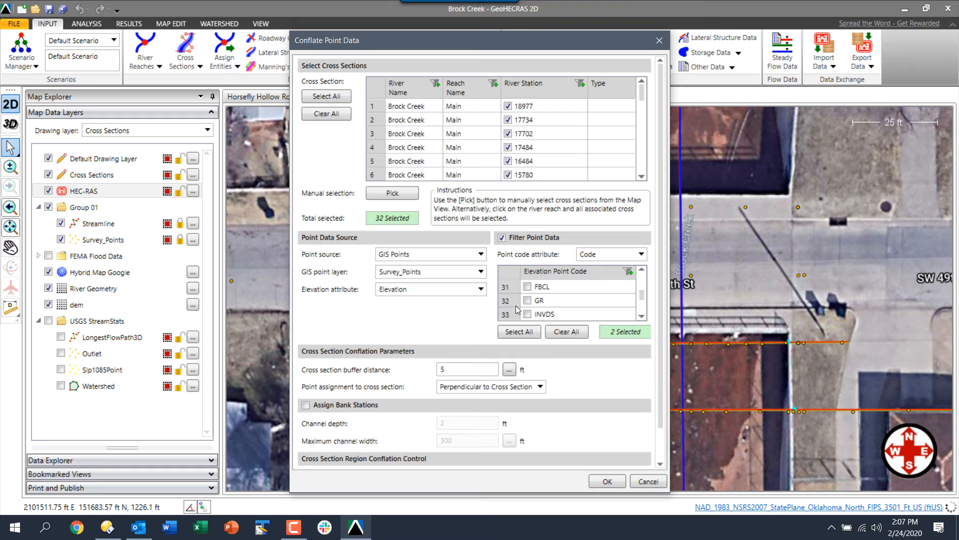
click(527, 300)
Include the TOBL, TOBR, TOSL and TOSR point codes, then start measuring the buffer distance
click(642, 316)
scroll(642, 317, down, 4)
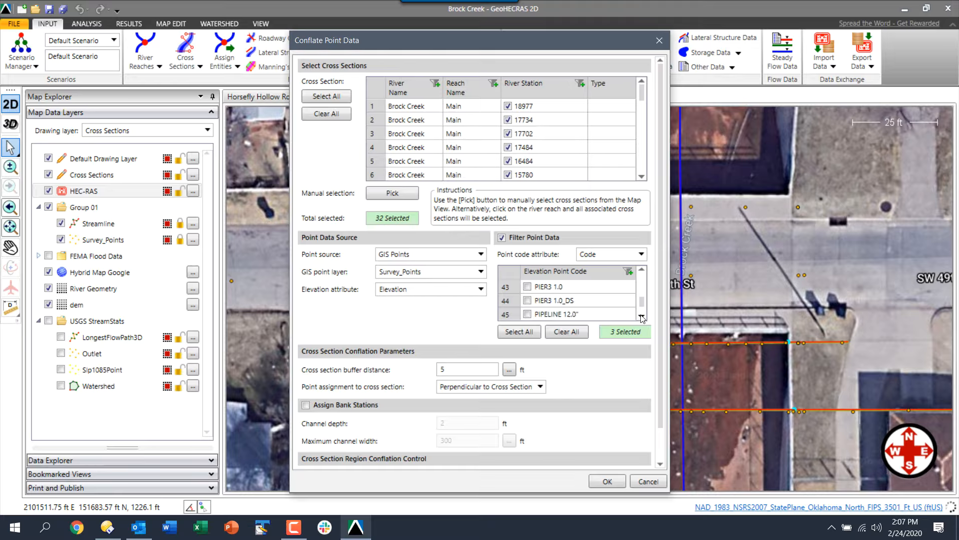
scroll(642, 317, down, 3)
click(527, 301)
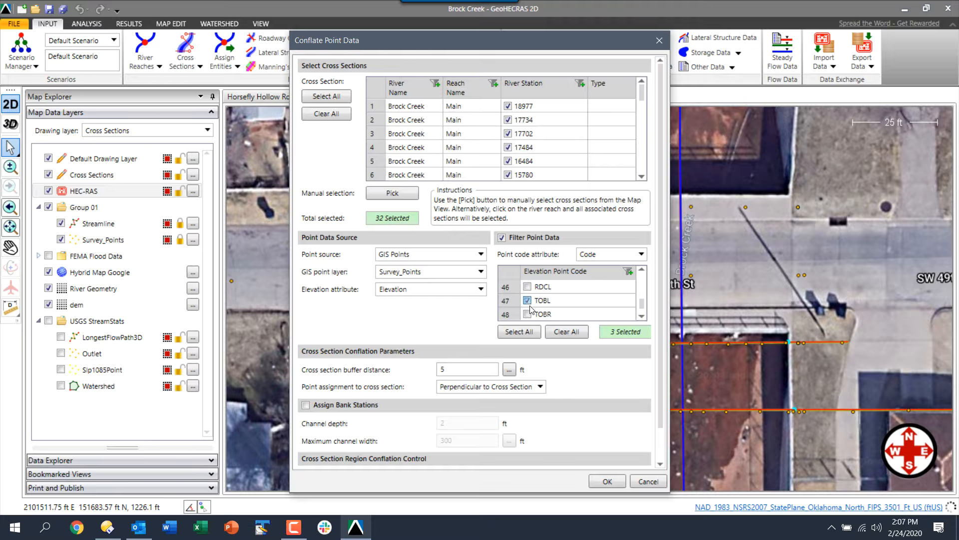
click(528, 313)
click(642, 317)
click(642, 317)
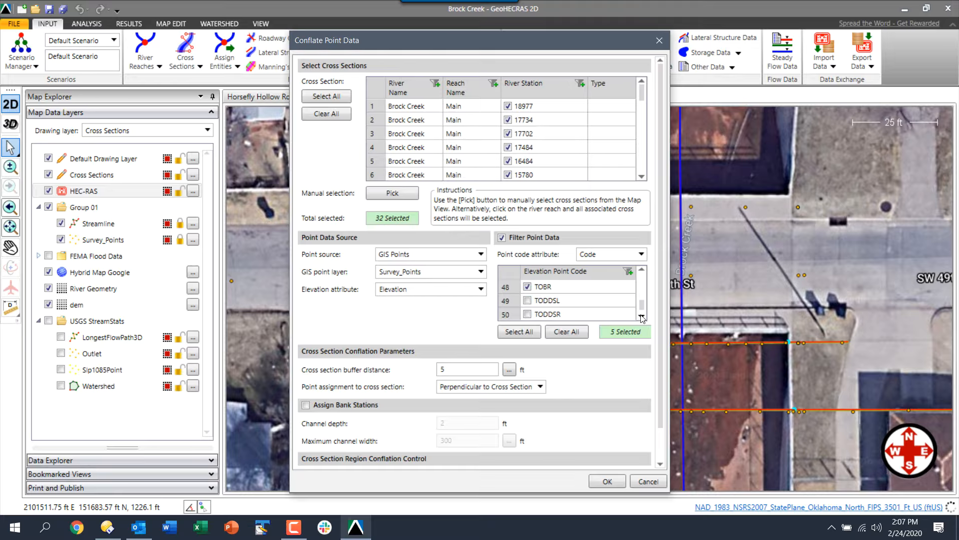
click(642, 317)
click(642, 317)
click(642, 316)
click(642, 317)
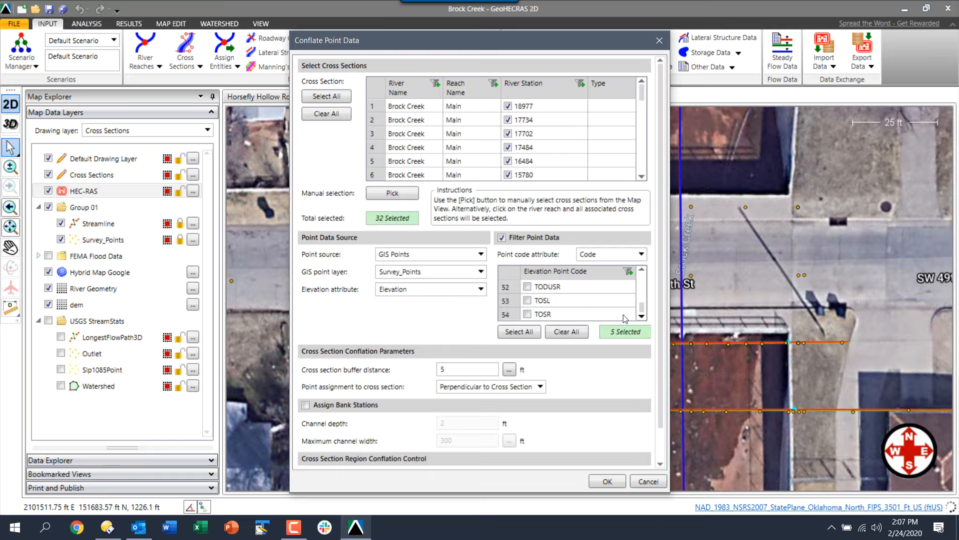
click(527, 300)
click(528, 314)
click(509, 369)
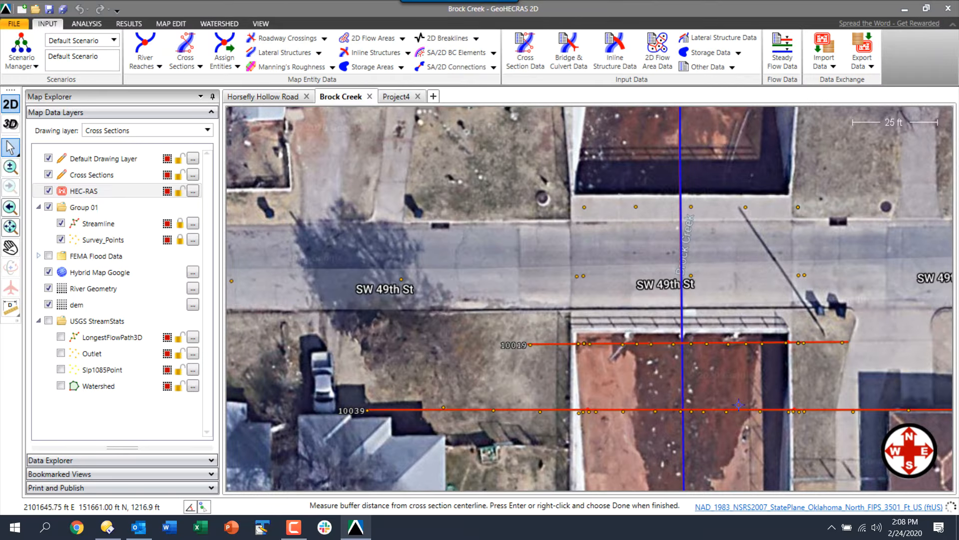
Measure about 10 ft on the map at cross section 10039 and finish measuring
click(819, 410)
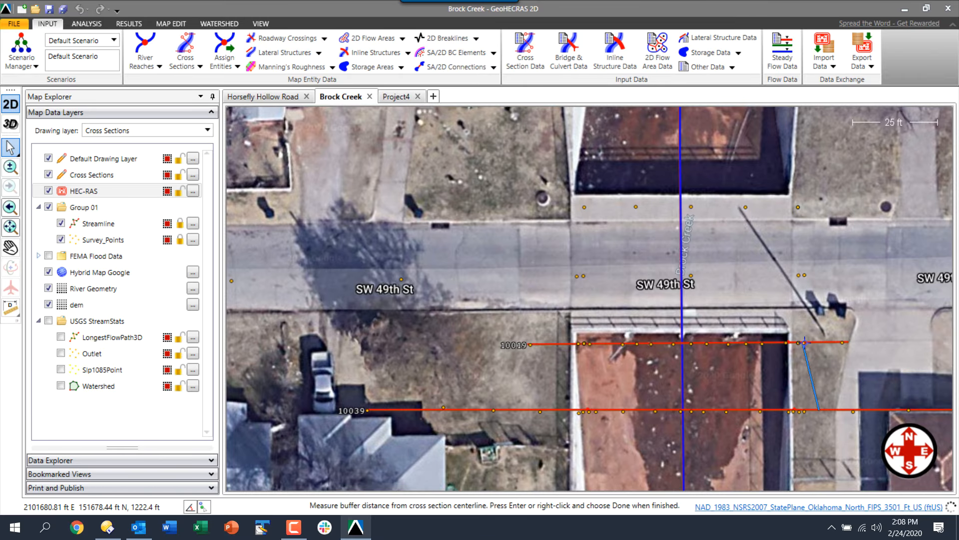
click(820, 376)
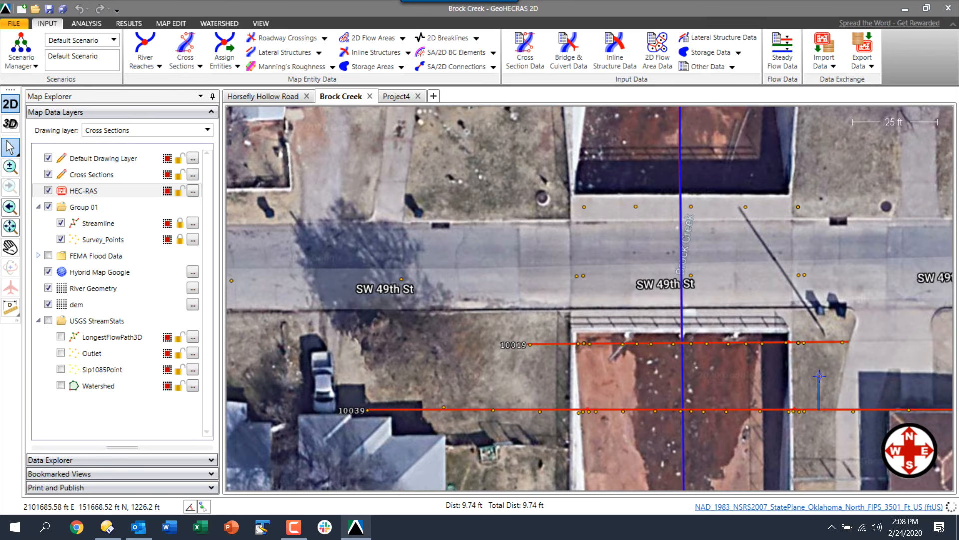
right_click(820, 375)
click(826, 380)
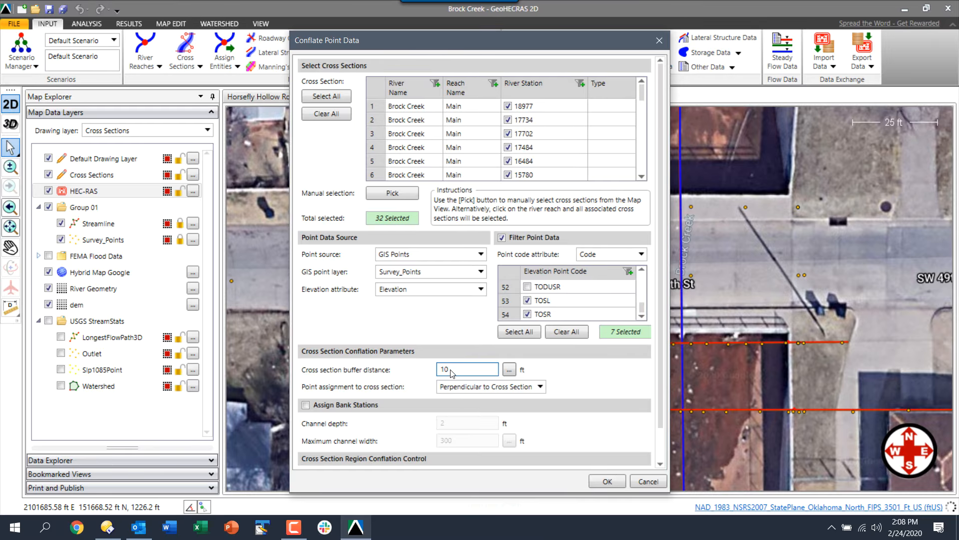
Set a 5 ft buffer, keep Perpendicular and Entire Cross Section, and run the conflation
drag(454, 372, 423, 371)
text(5)
click(517, 388)
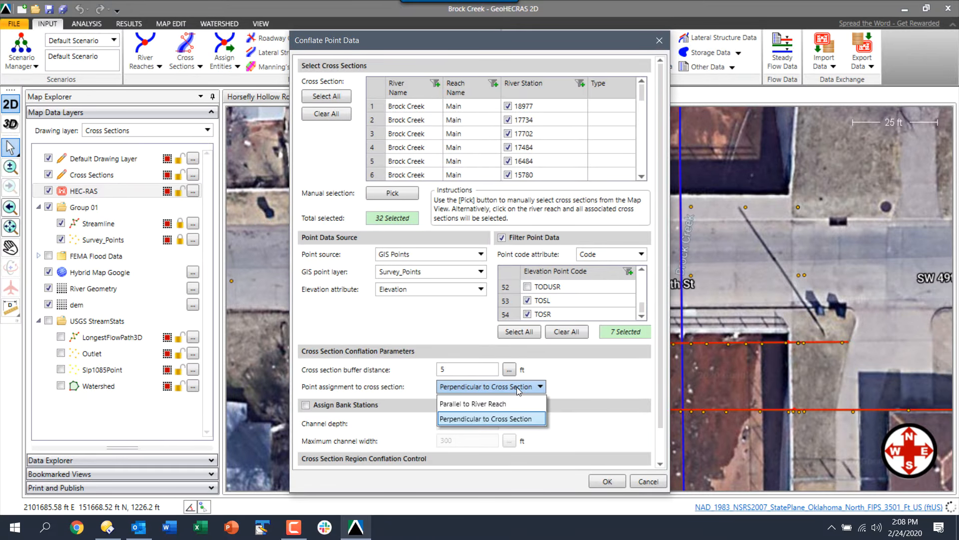
click(518, 390)
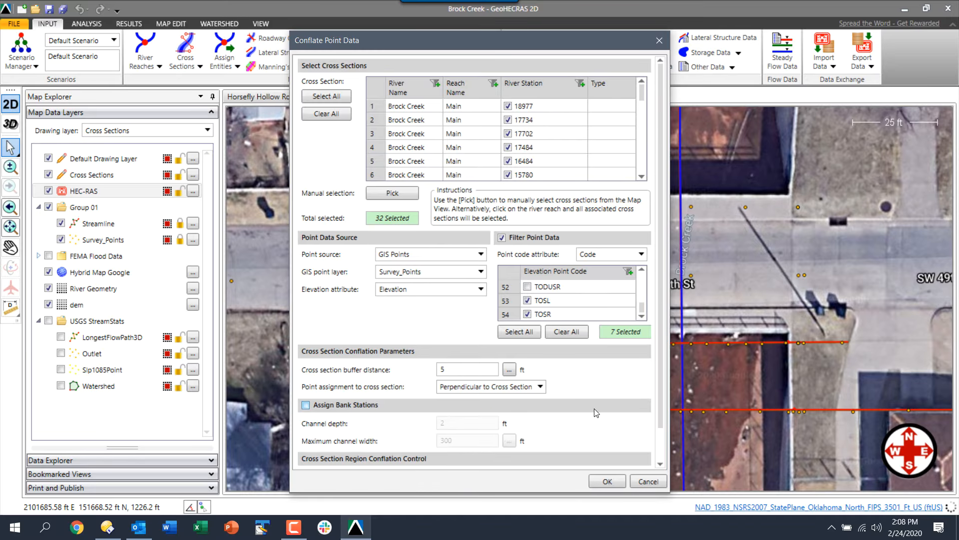
scroll(592, 412, down, 2)
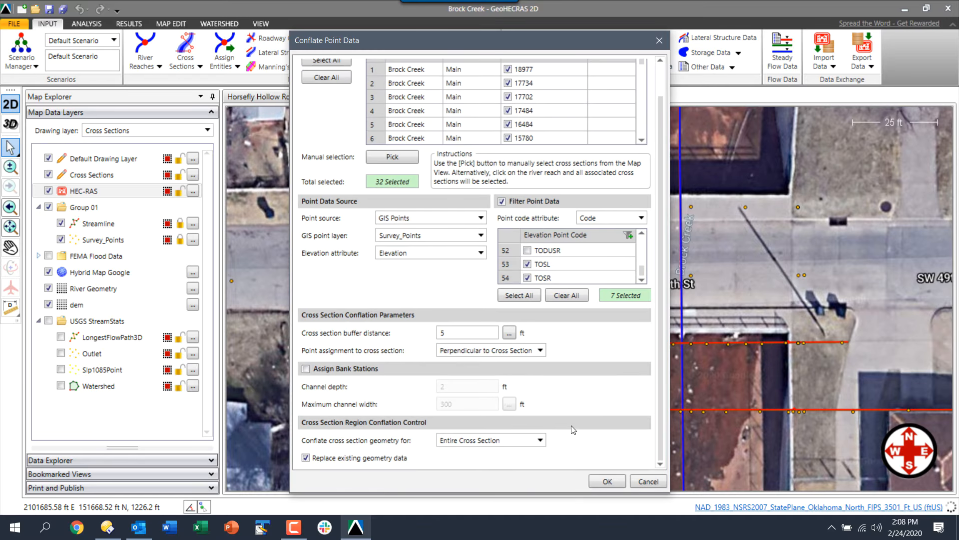
click(487, 444)
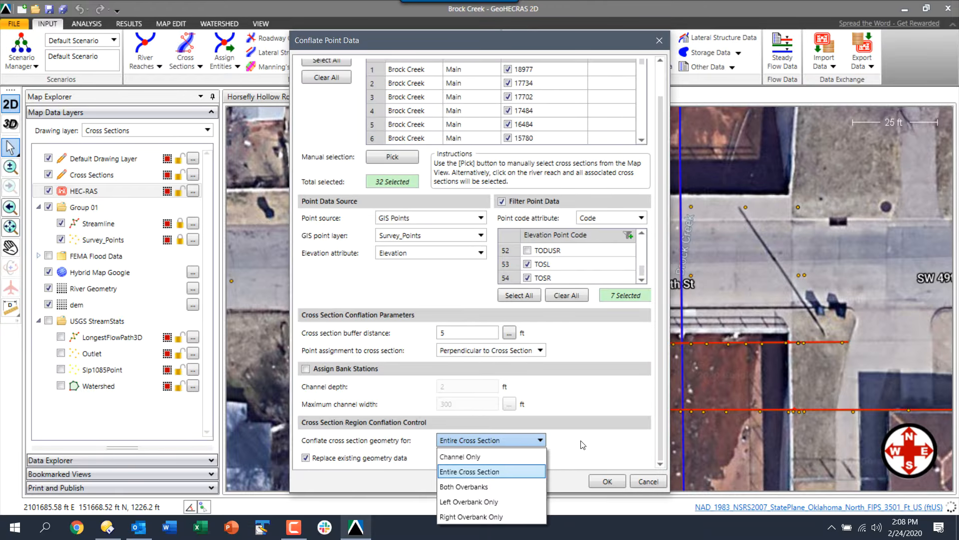
click(610, 439)
click(607, 481)
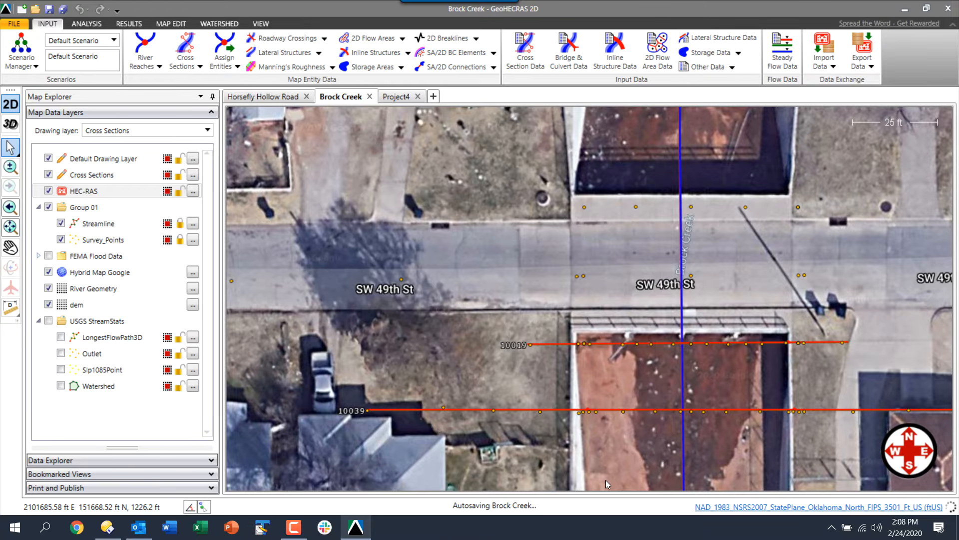
drag(682, 428, 550, 423)
scroll(614, 404, up, 3)
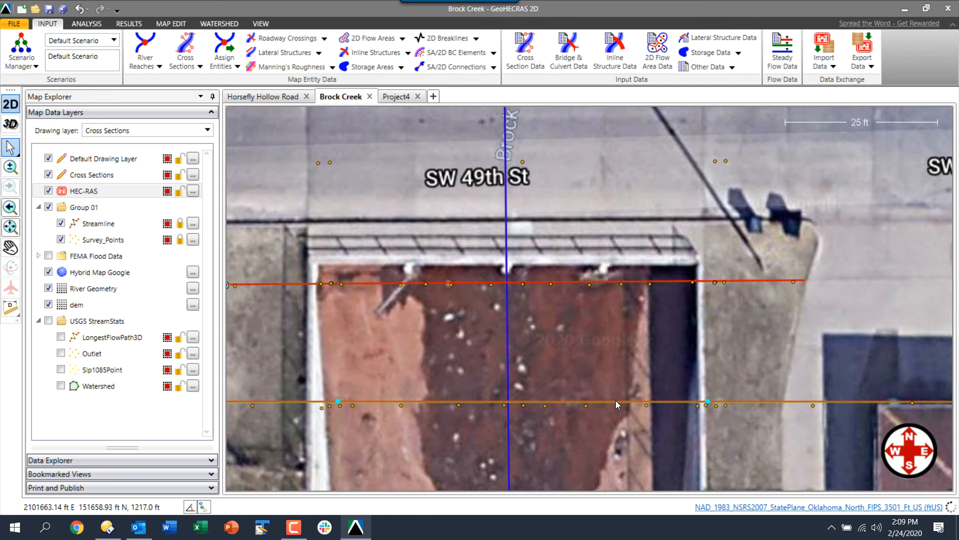
right_click(616, 400)
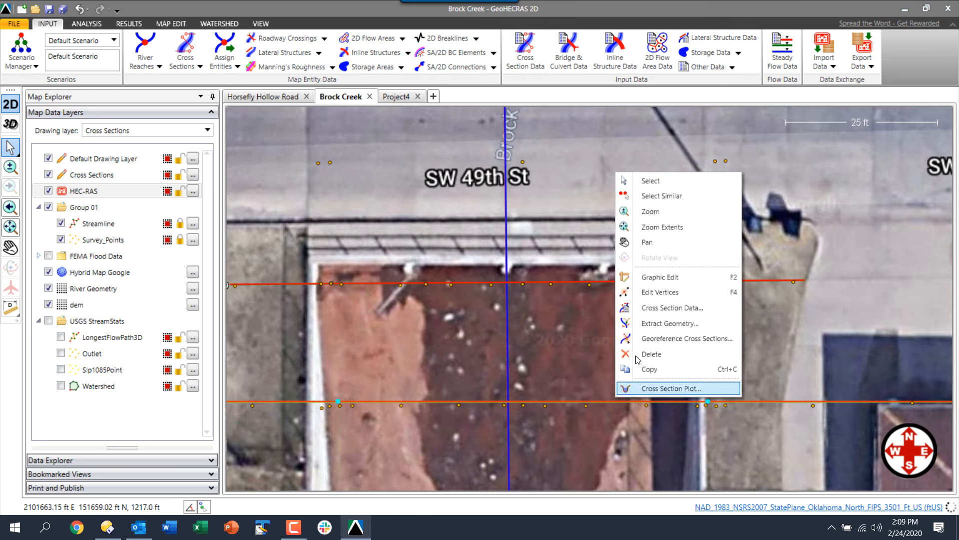
click(649, 296)
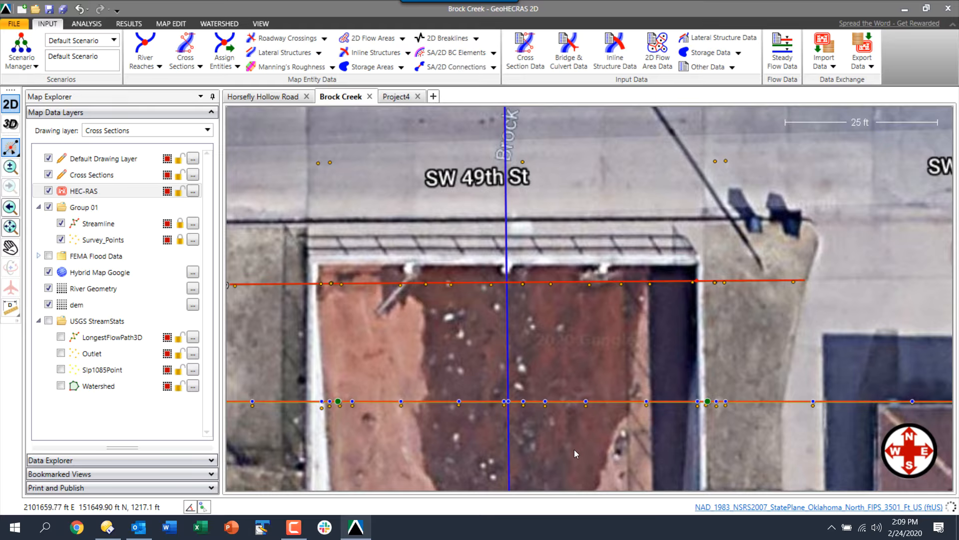
click(367, 281)
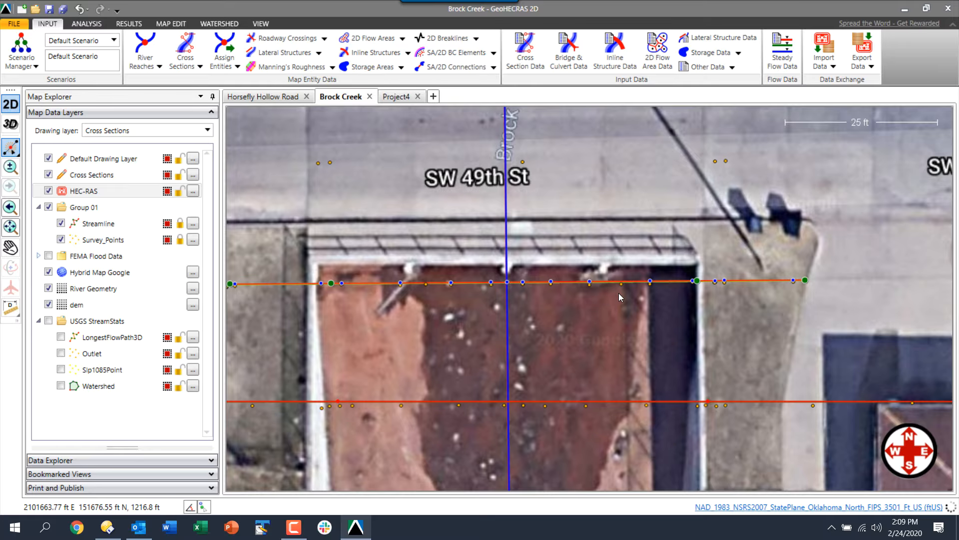
double_click(575, 340)
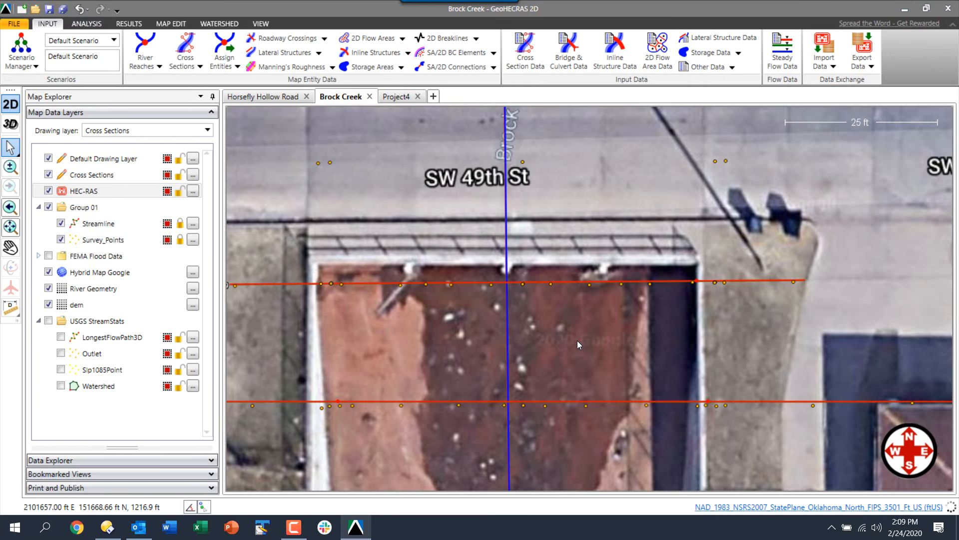
scroll(577, 340, down, 2)
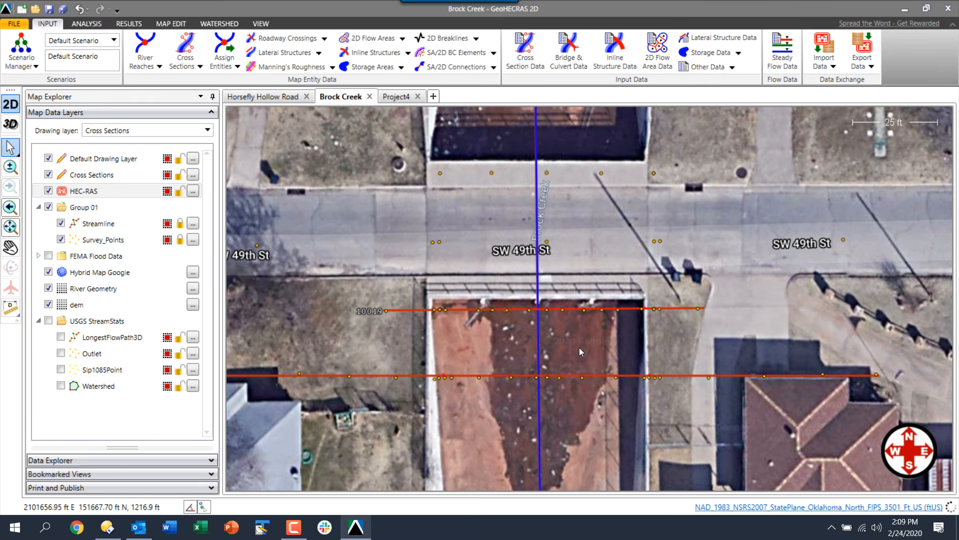
Review the cross section data for stations 10039, 10019 and 8848
double_click(629, 378)
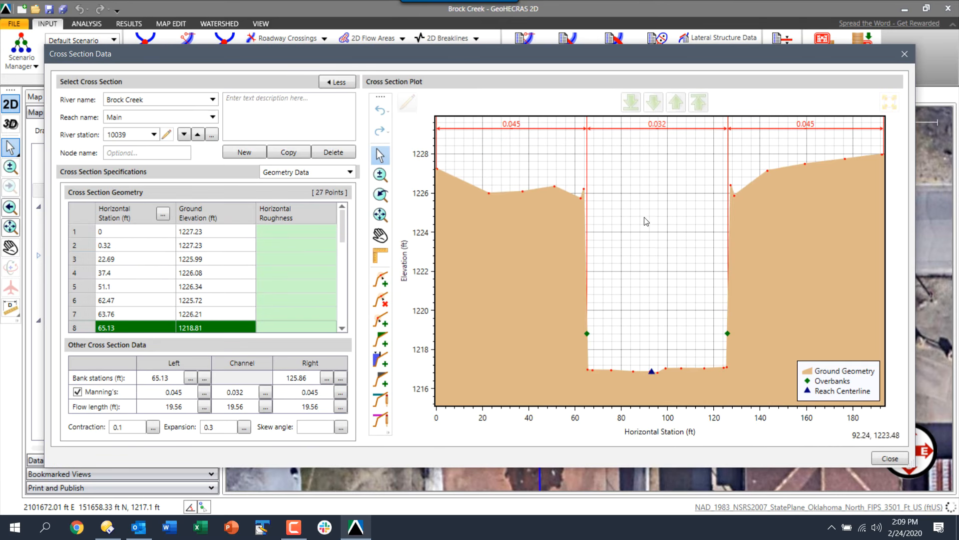
click(652, 104)
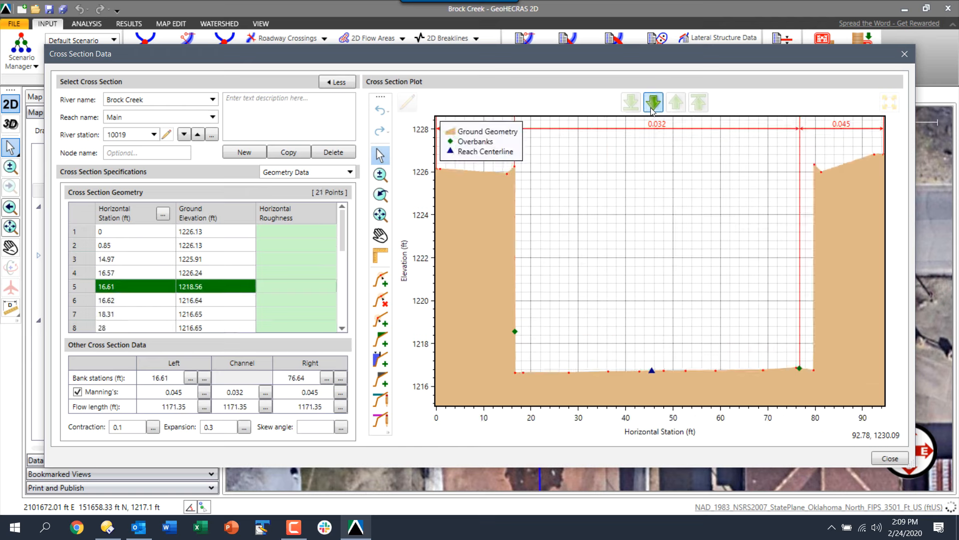
click(653, 104)
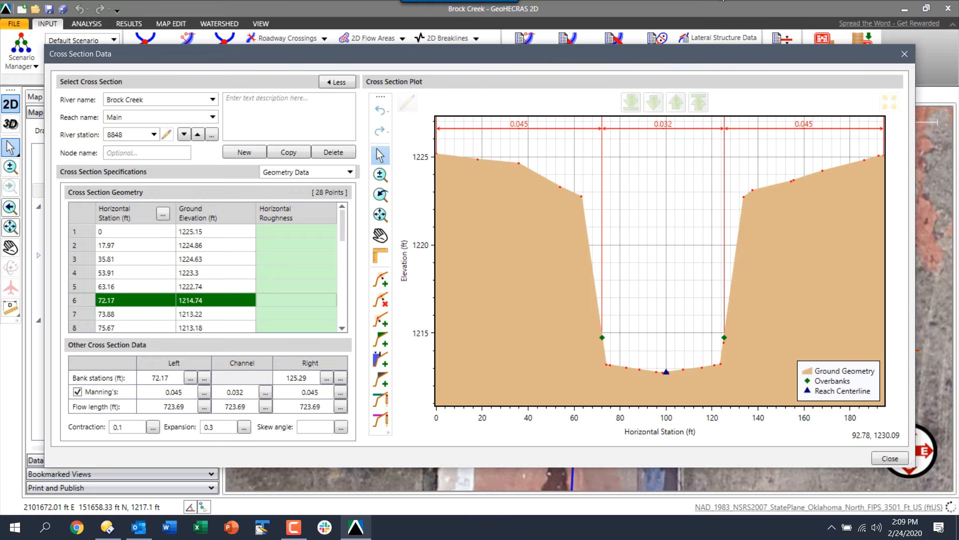
Close the cross section data and pan the map along Brock Creek
click(904, 54)
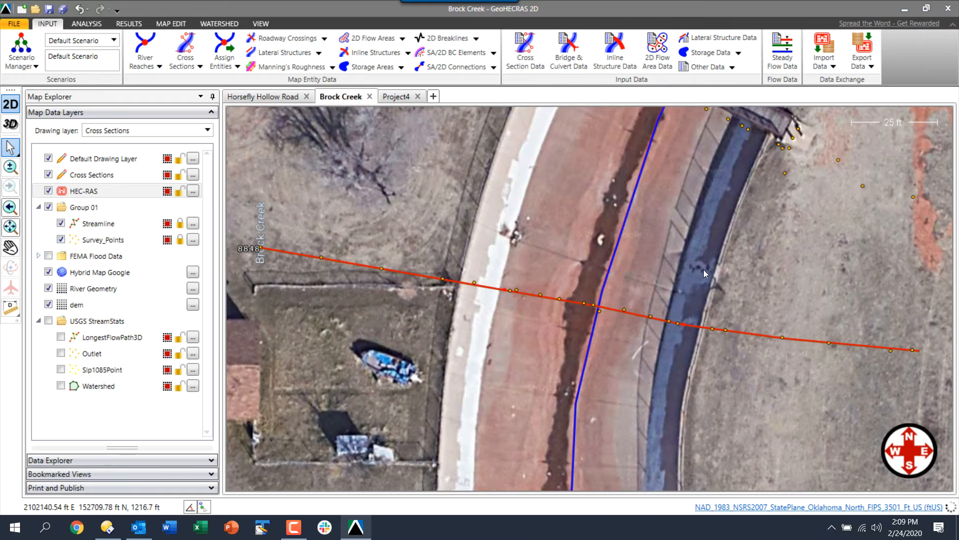
scroll(704, 270, down, 4)
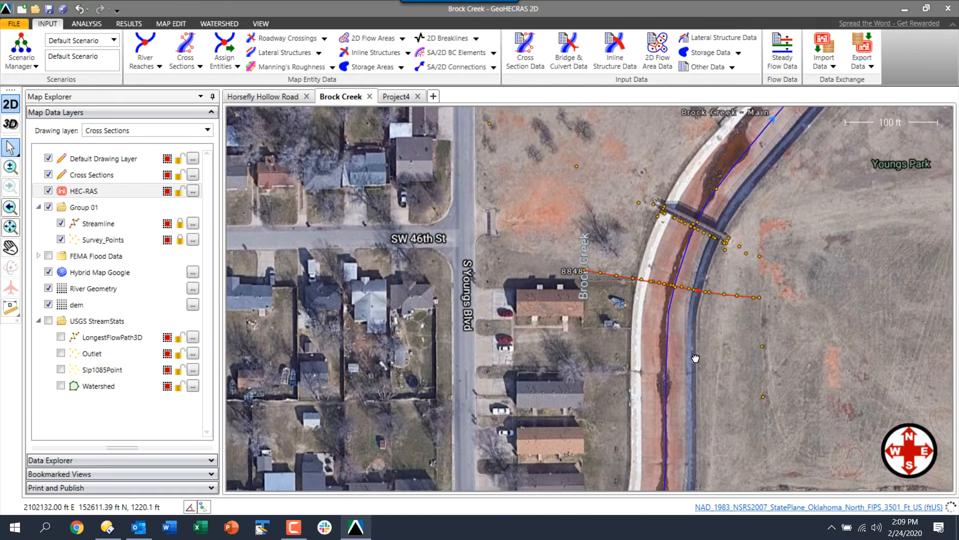
drag(696, 358, 690, 197)
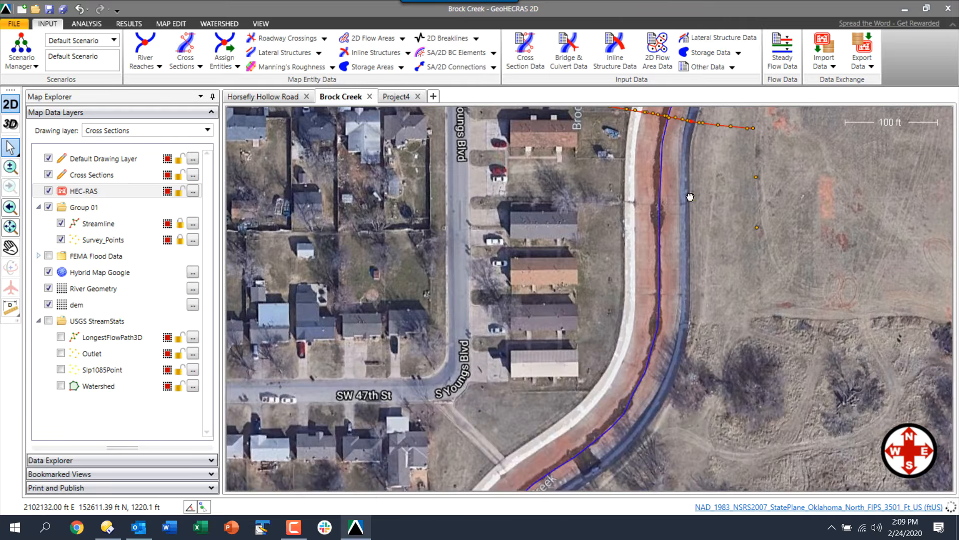
scroll(679, 295, down, 3)
drag(622, 375, 699, 245)
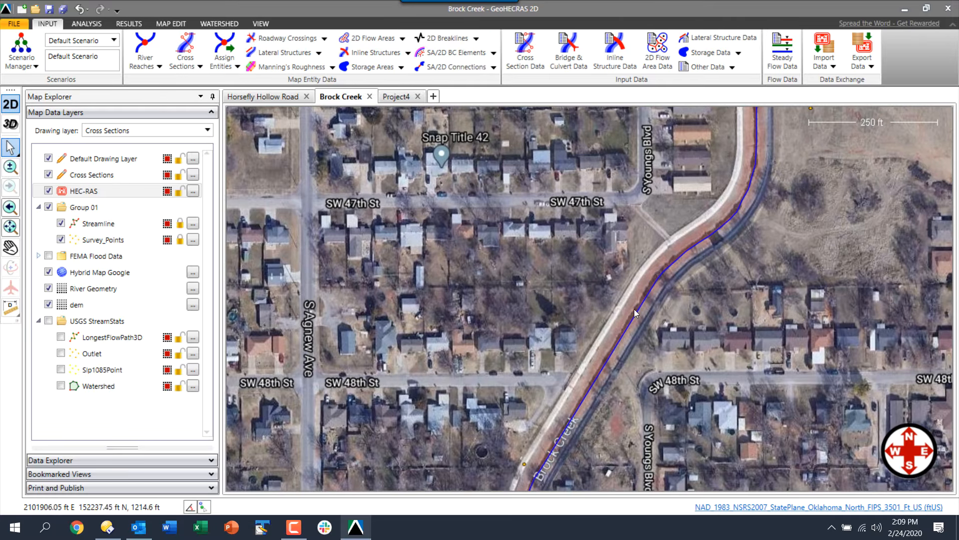
drag(725, 195, 645, 326)
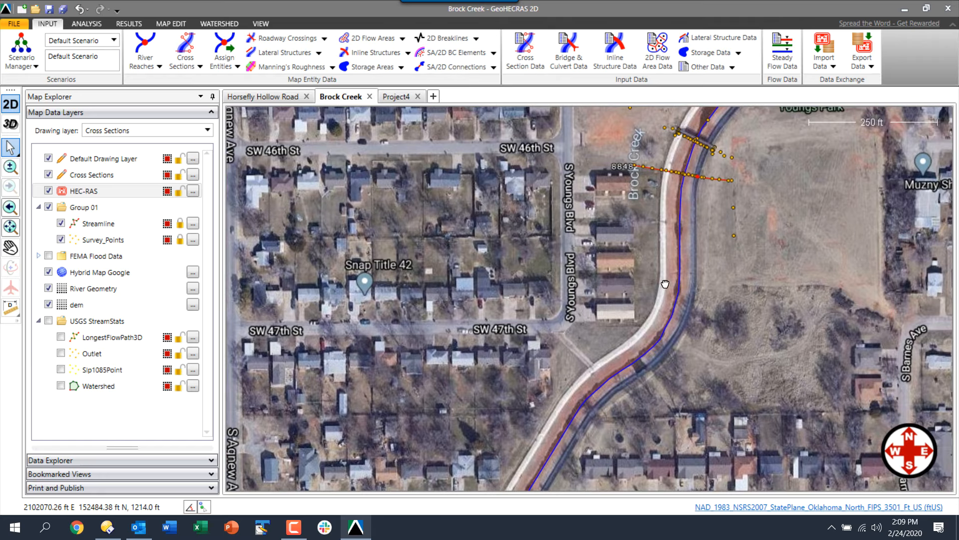
Start Interpolate Geometry from MAP EDIT, keeping dem as the base terrain grid
click(170, 24)
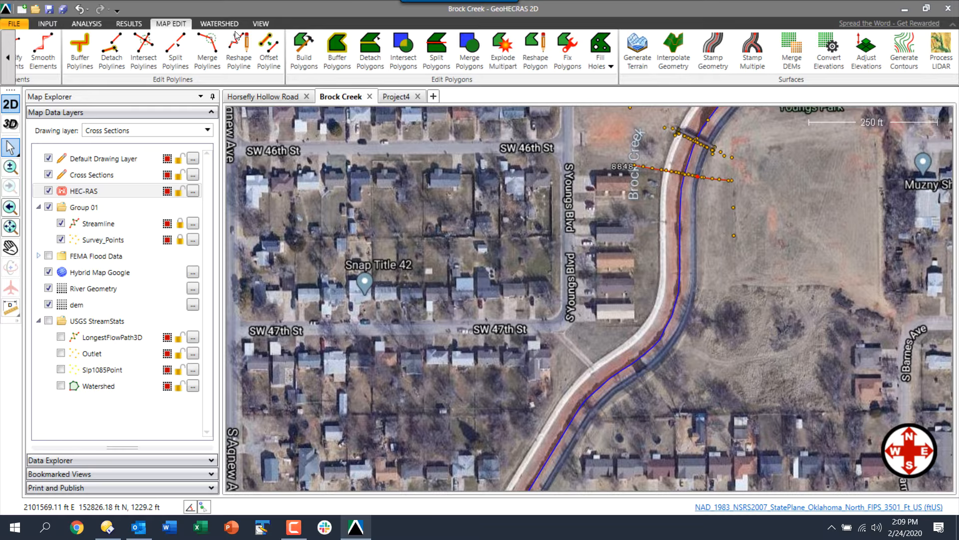
click(671, 60)
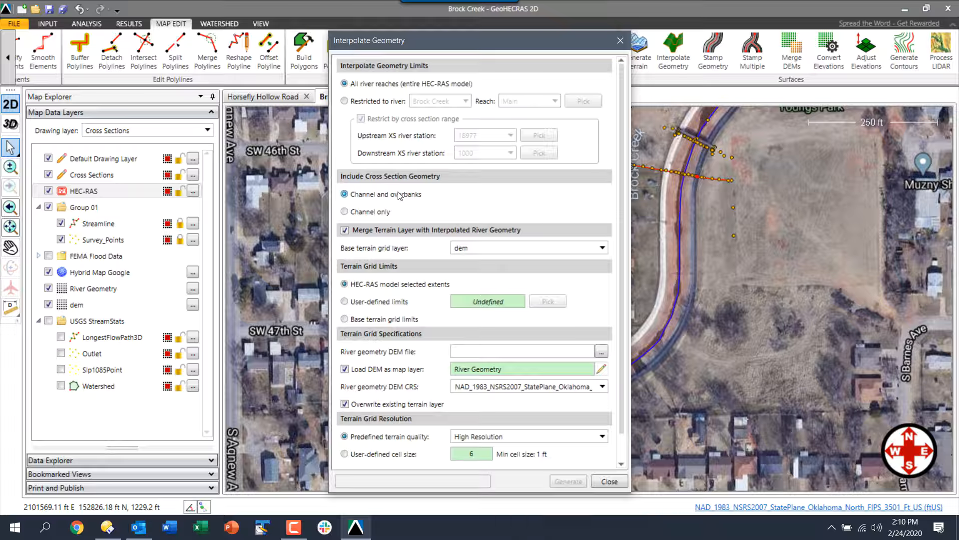
click(468, 250)
click(467, 249)
Save the output DEM as Channel in the 04 - Survey Data Processing folder
click(602, 352)
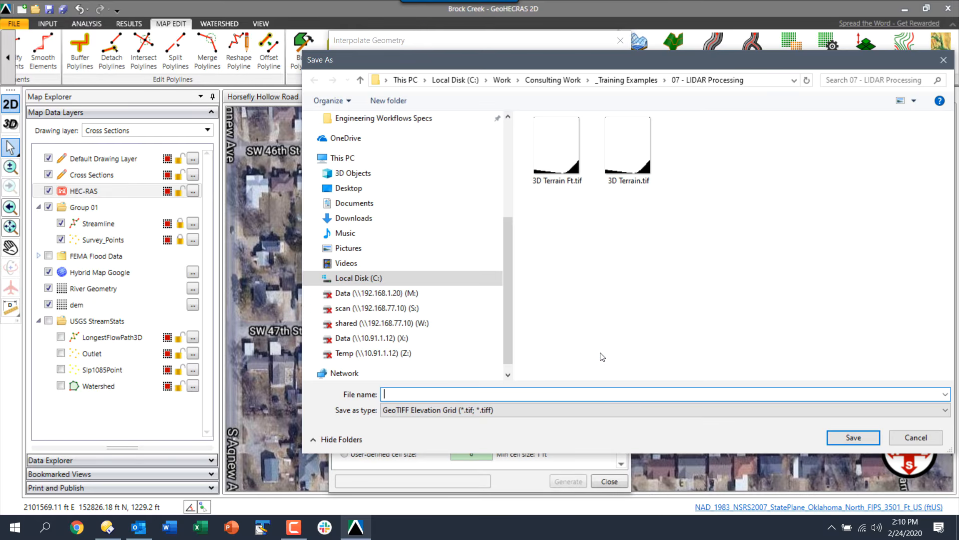
click(627, 79)
double_click(567, 177)
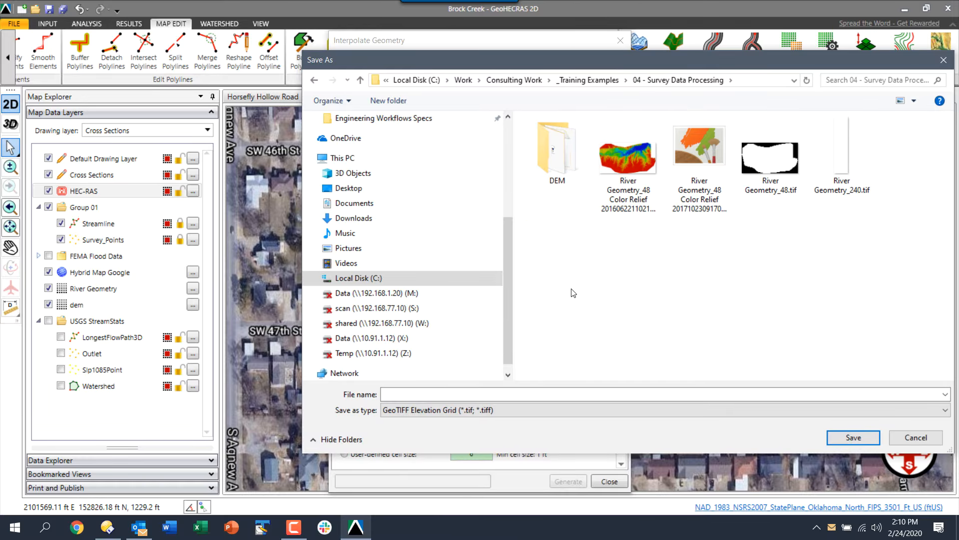
click(489, 393)
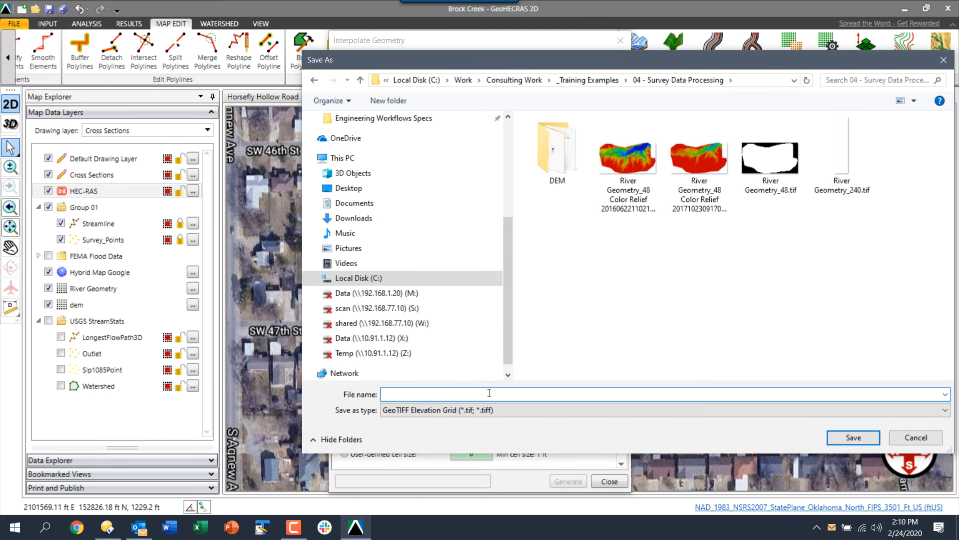
text(Channel)
key(Return)
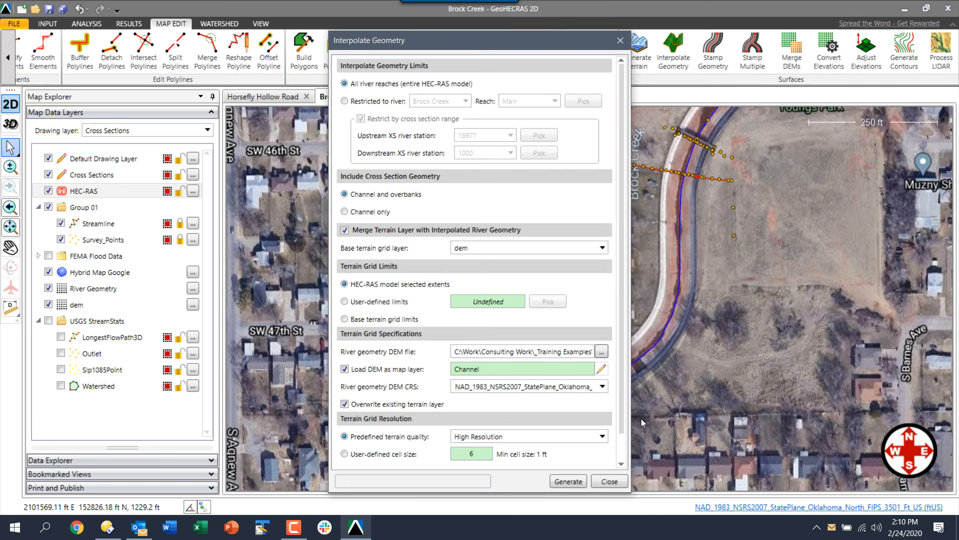
Change the cell size to a user-defined 3 instead of 6 and generate the Channel terrain
scroll(625, 433, down, 1)
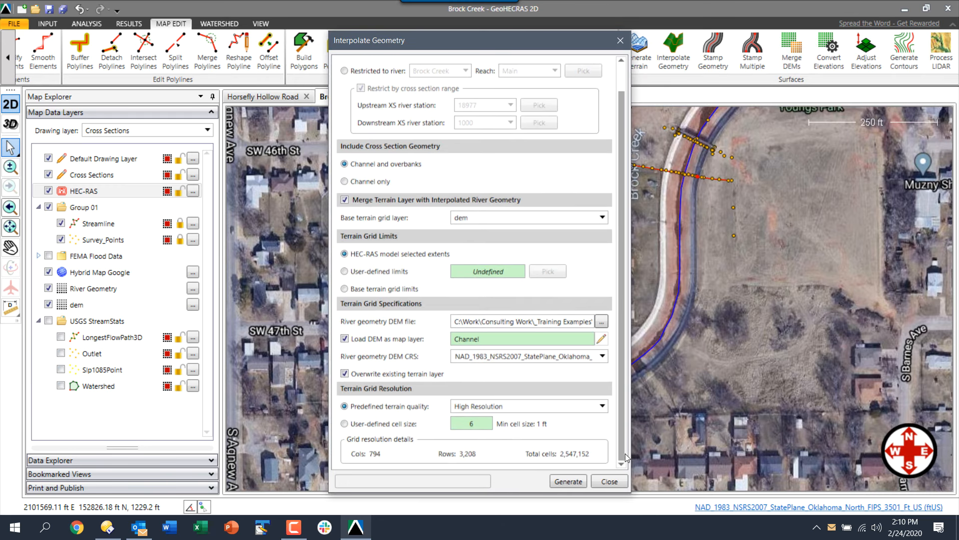
click(344, 423)
click(474, 423)
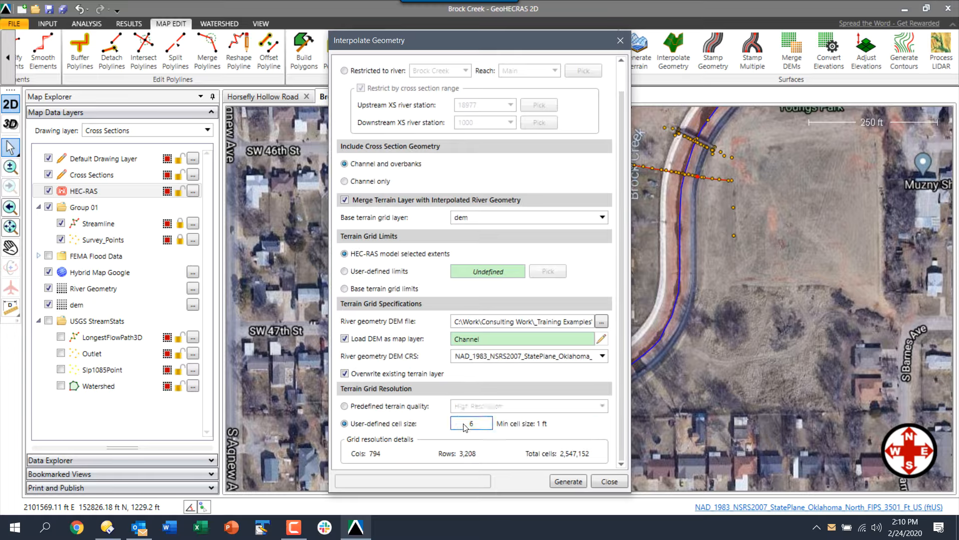
double_click(474, 423)
text(3)
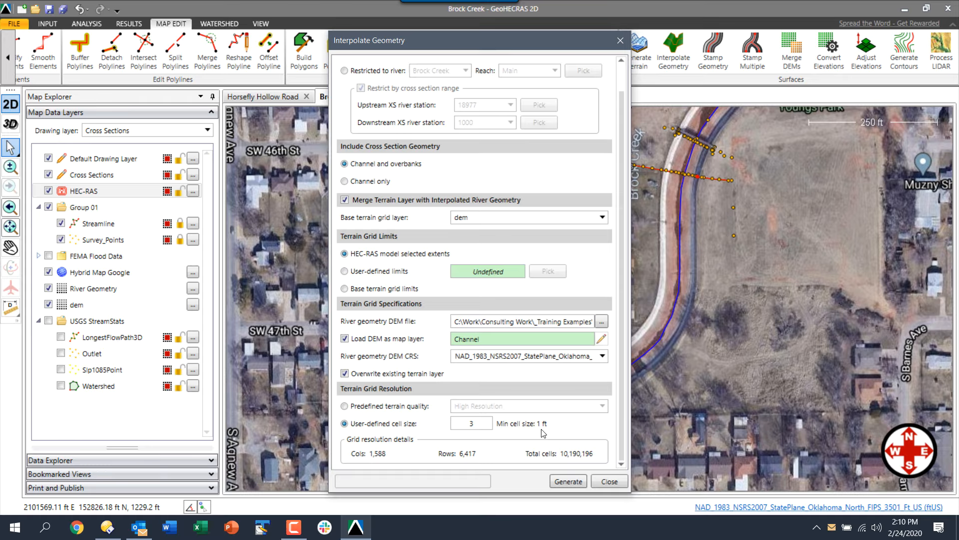
click(575, 482)
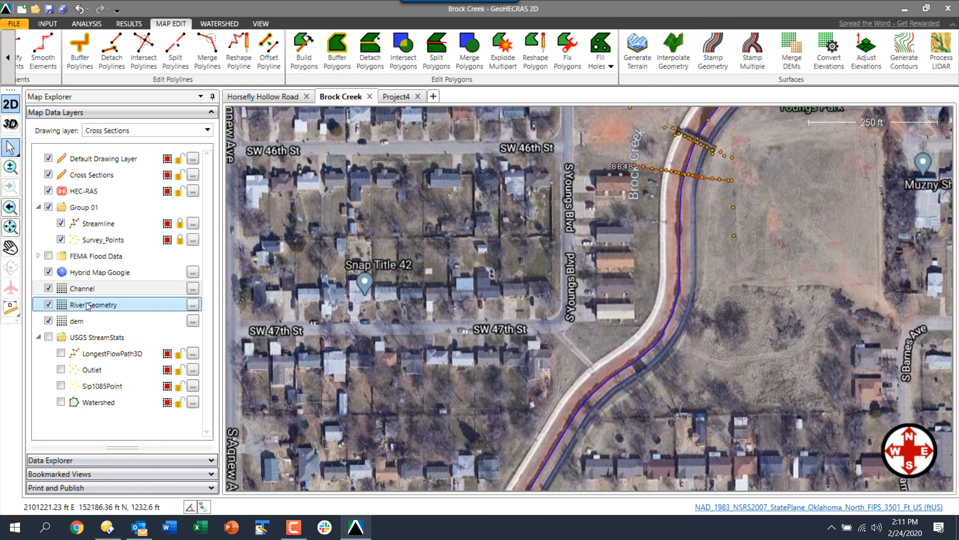
Hide the River Geometry and dem layers and tilt into an oblique 3D view of the creek
click(48, 304)
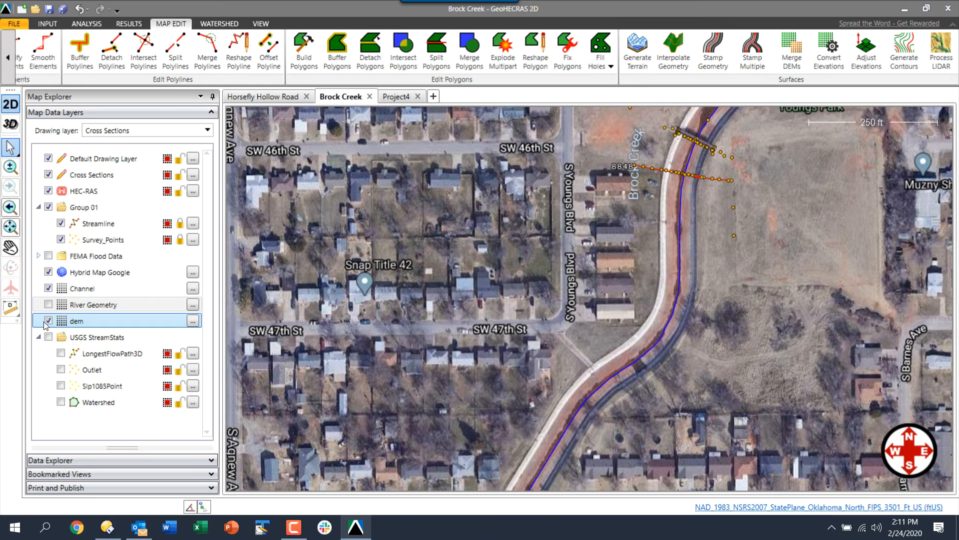
click(49, 320)
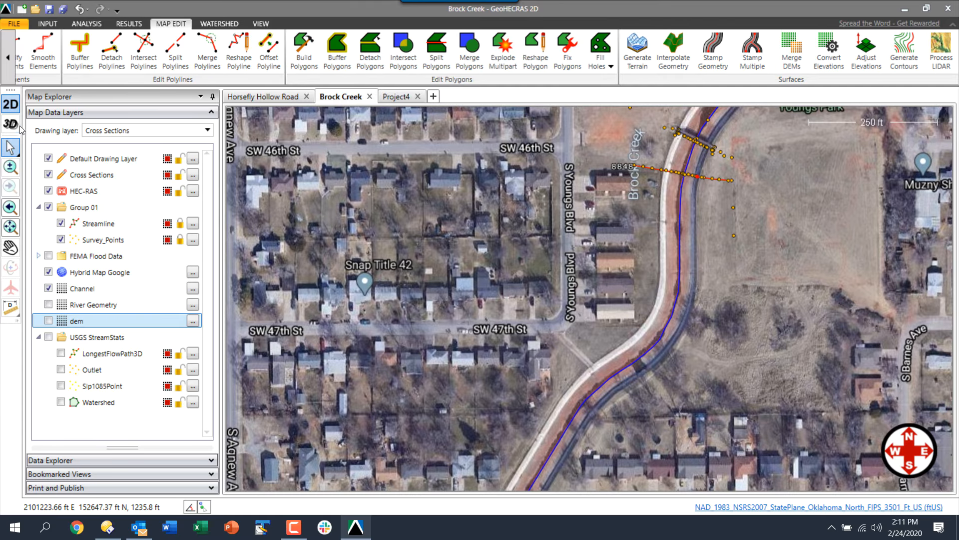
click(10, 123)
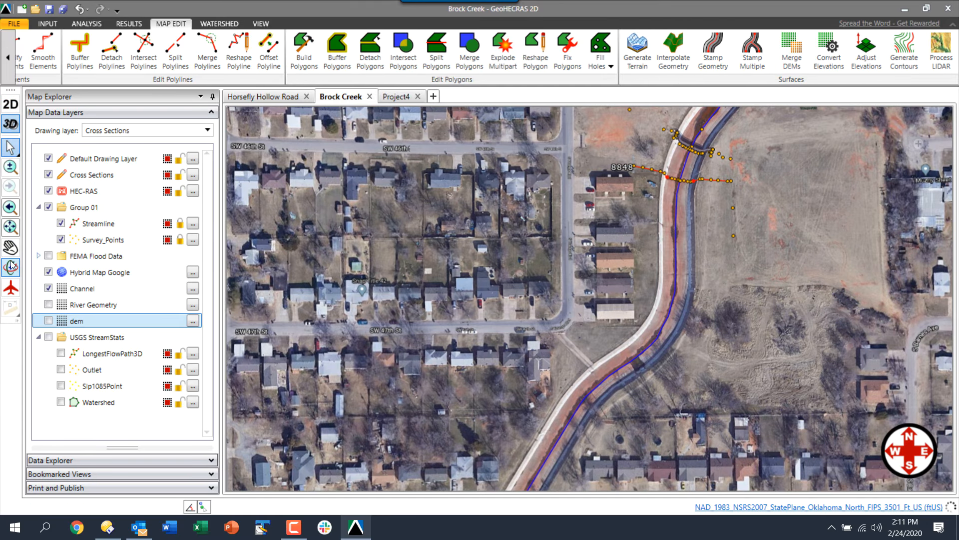
click(11, 268)
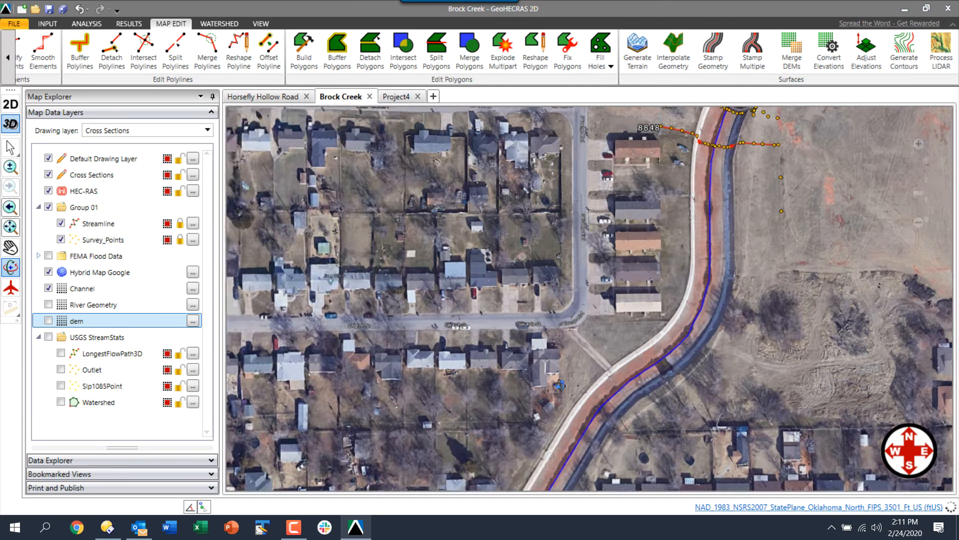
drag(560, 384, 566, 354)
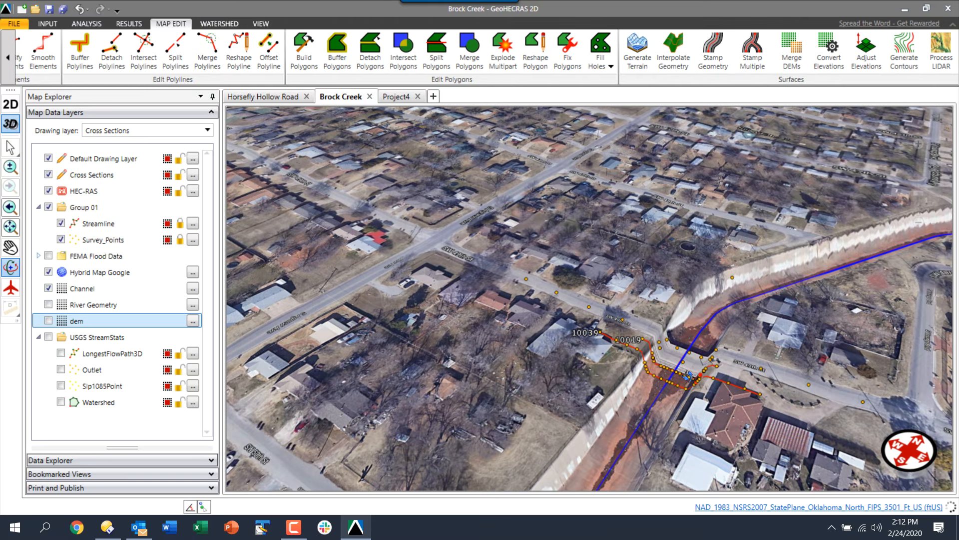
Zoom in and out to inspect the carved Channel terrain along Brock Creek
scroll(688, 374, up, 2)
scroll(688, 373, up, 2)
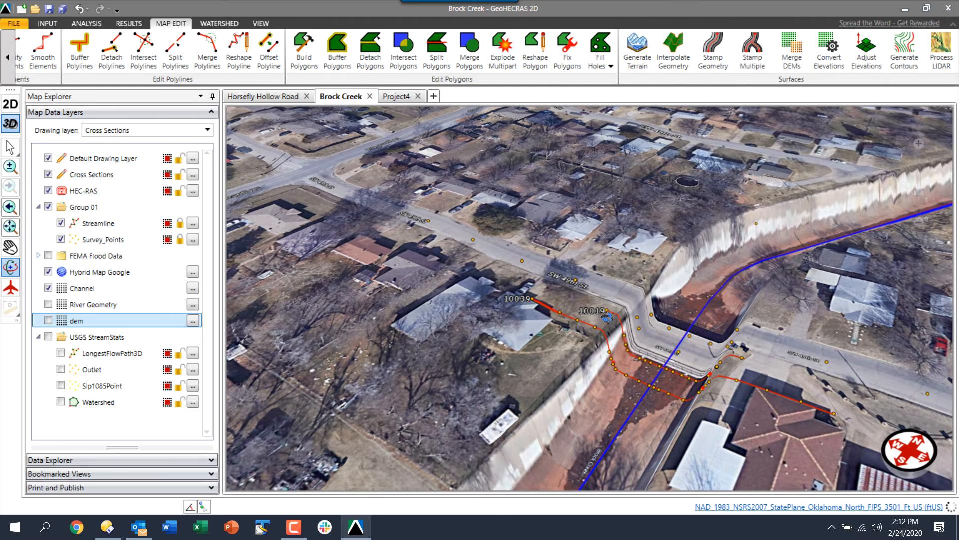
scroll(613, 352, down, 2)
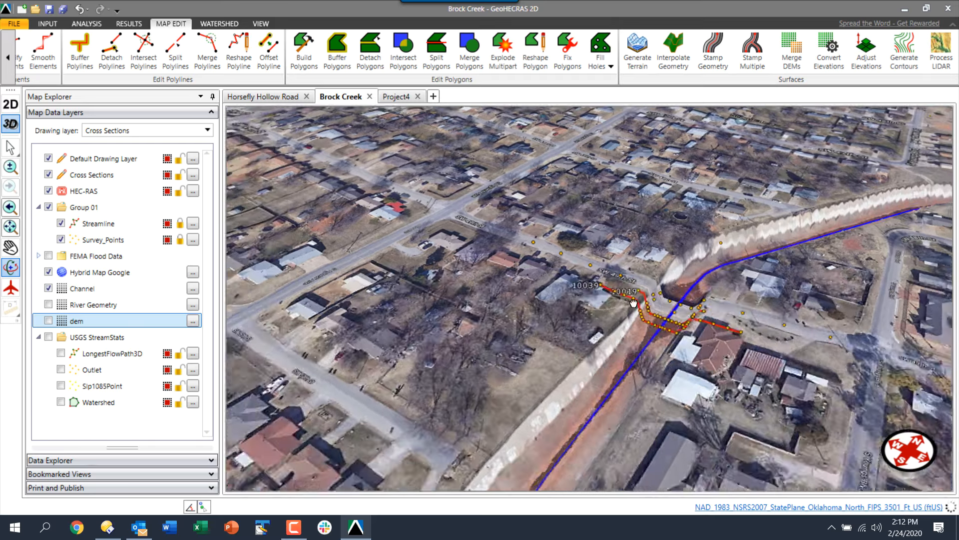
scroll(643, 272, down, 3)
scroll(644, 272, down, 4)
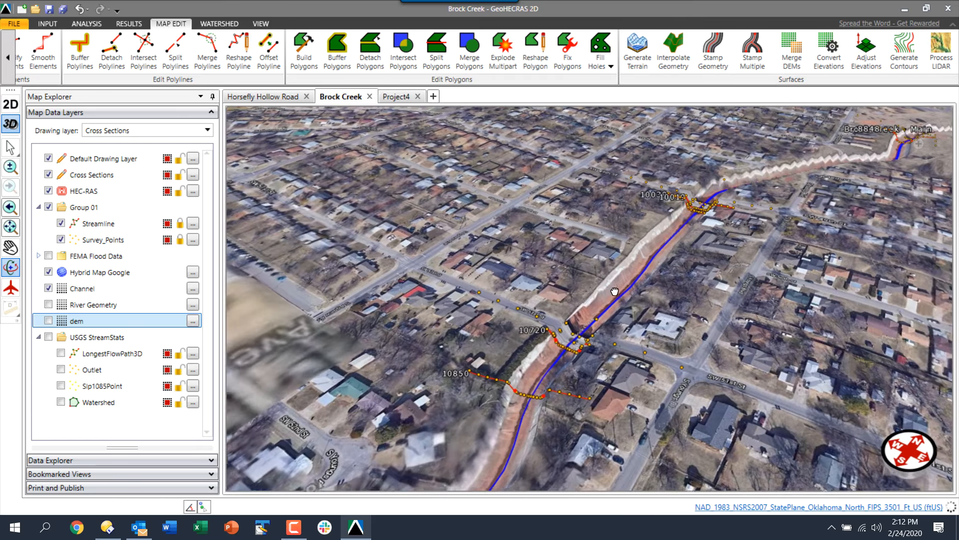